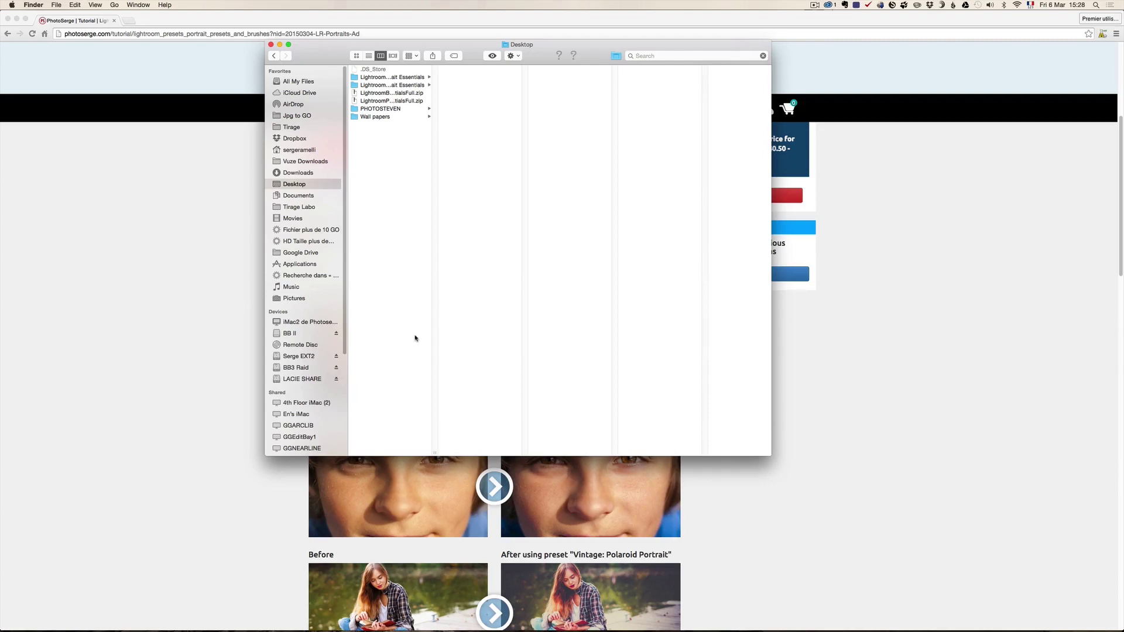
Step: Widen the Desktop column and examine the two portrait preset zip archives and their unzipped Lightroom preset folders
drag(436, 453, 560, 451)
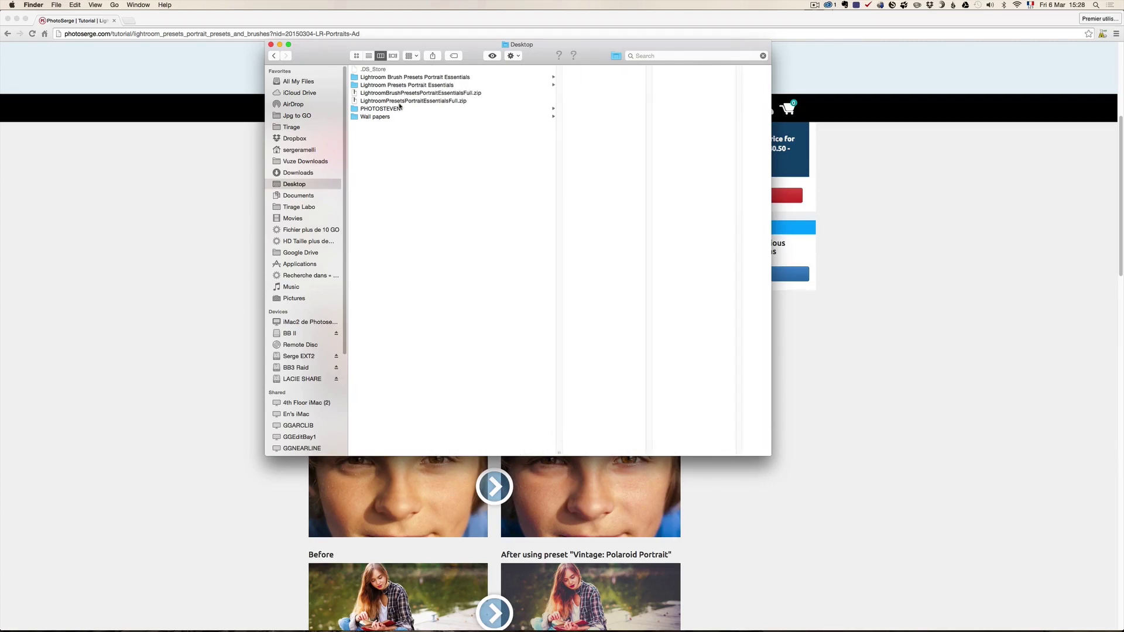
click(384, 96)
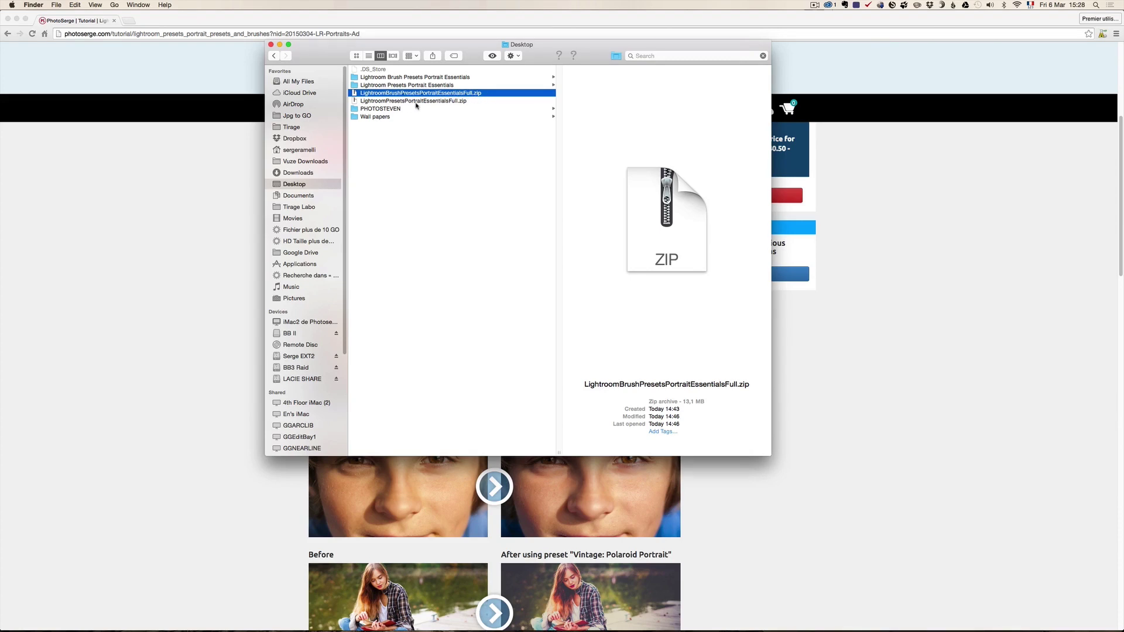
click(466, 105)
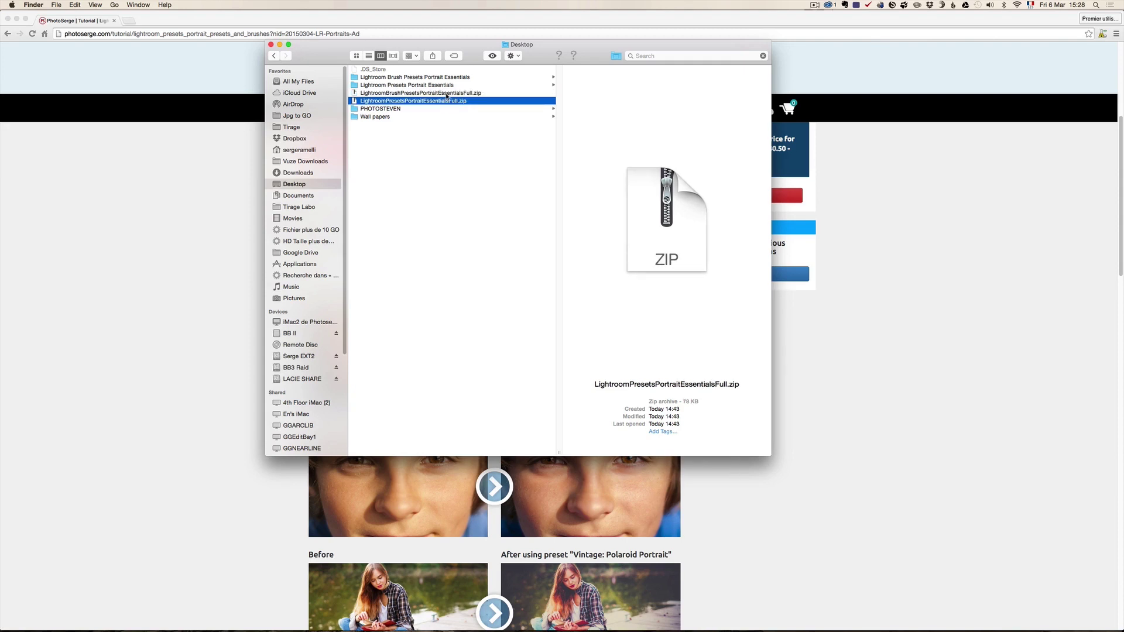
click(417, 77)
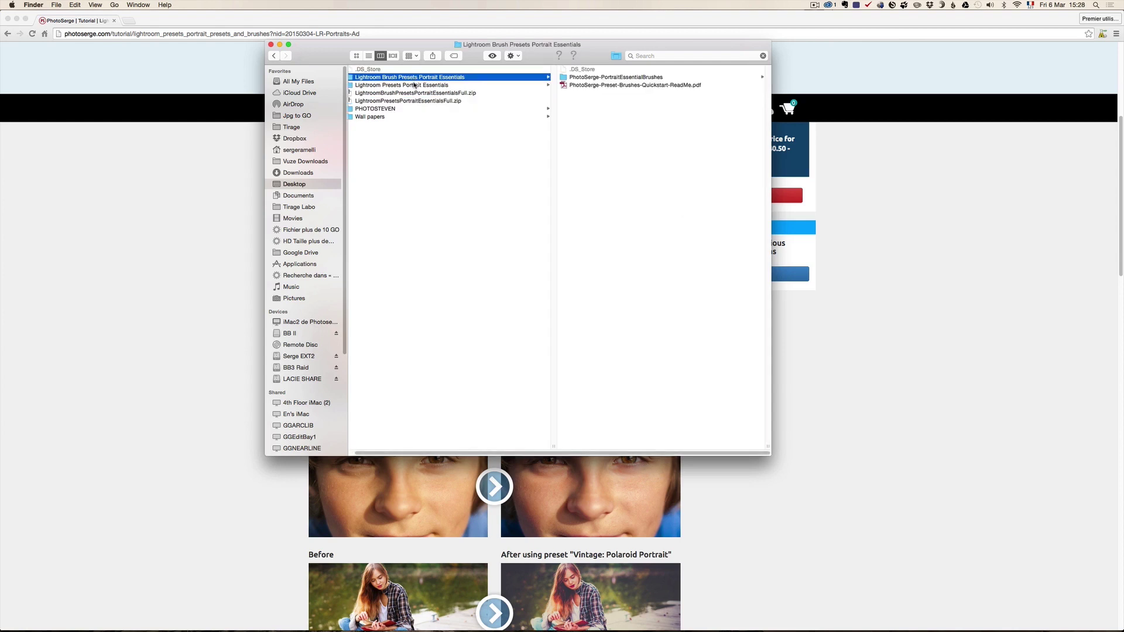
click(396, 86)
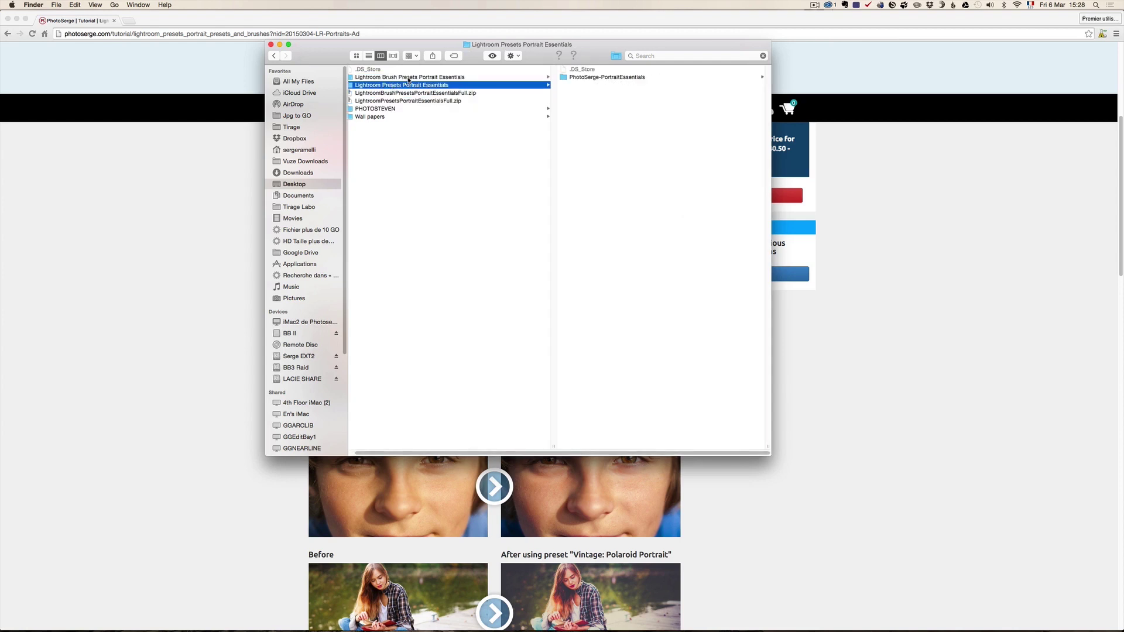
click(409, 78)
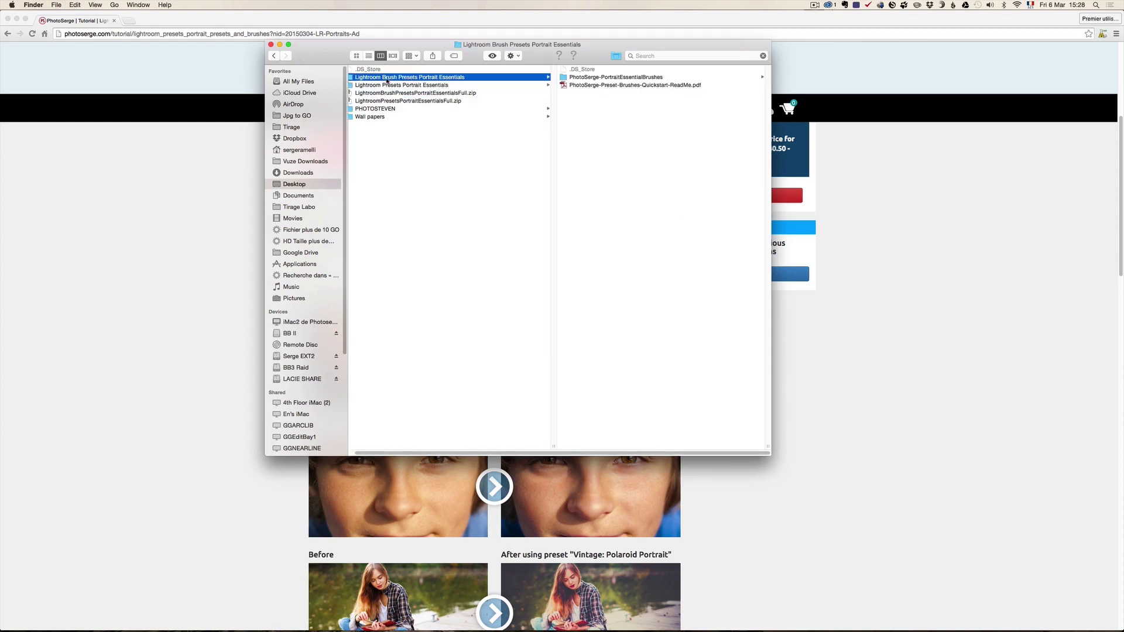
Step: Preview PhotoSerge-Preset-Brushes-Quickstart-ReadMe.pdf, then enlarge the Finder window and adjust its columns
click(583, 86)
drag(546, 54, 460, 103)
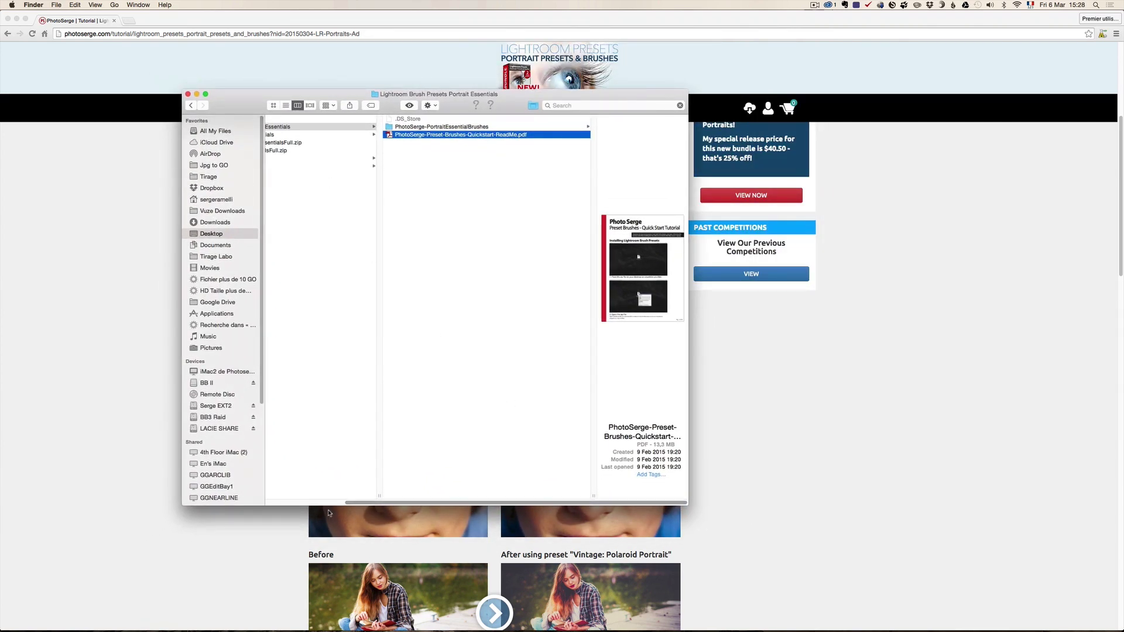
drag(380, 496, 463, 492)
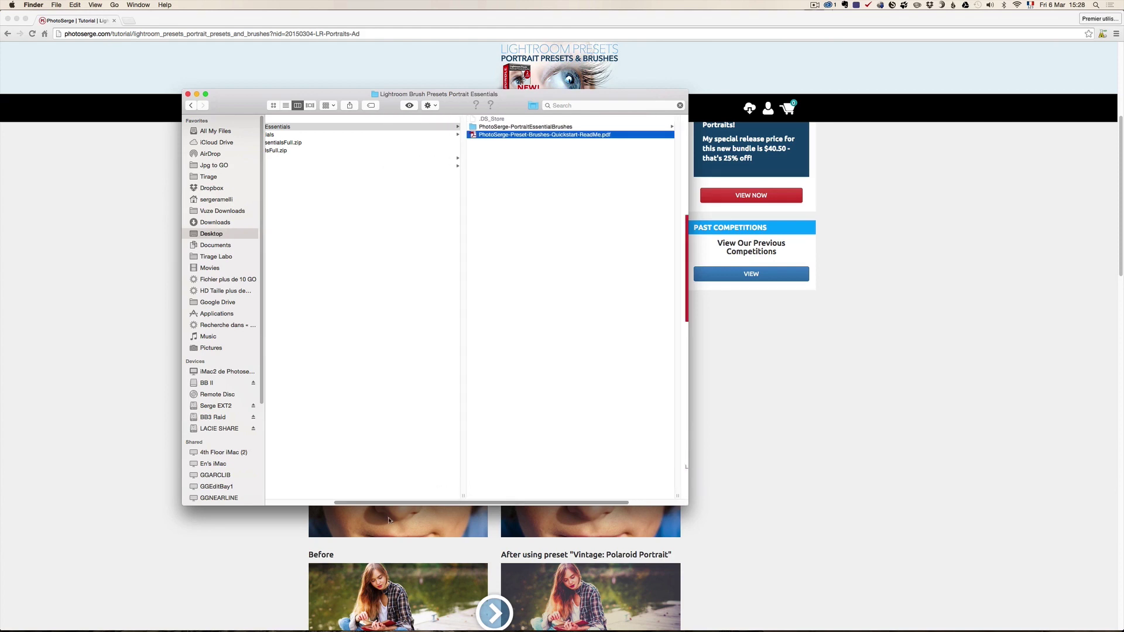
drag(684, 502, 825, 523)
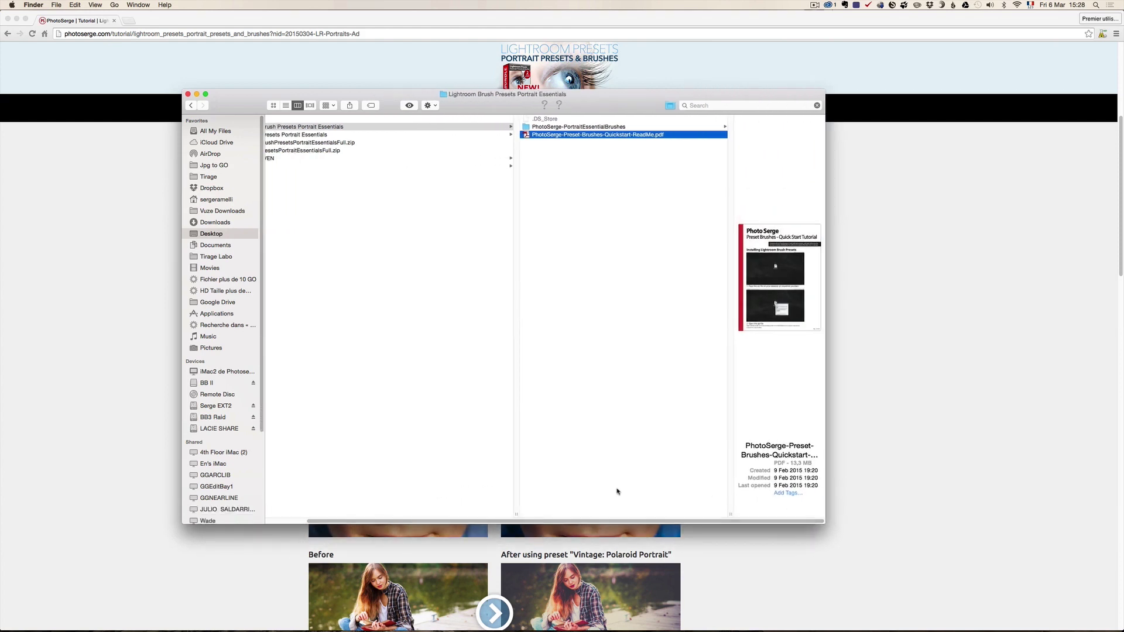
drag(502, 513, 458, 513)
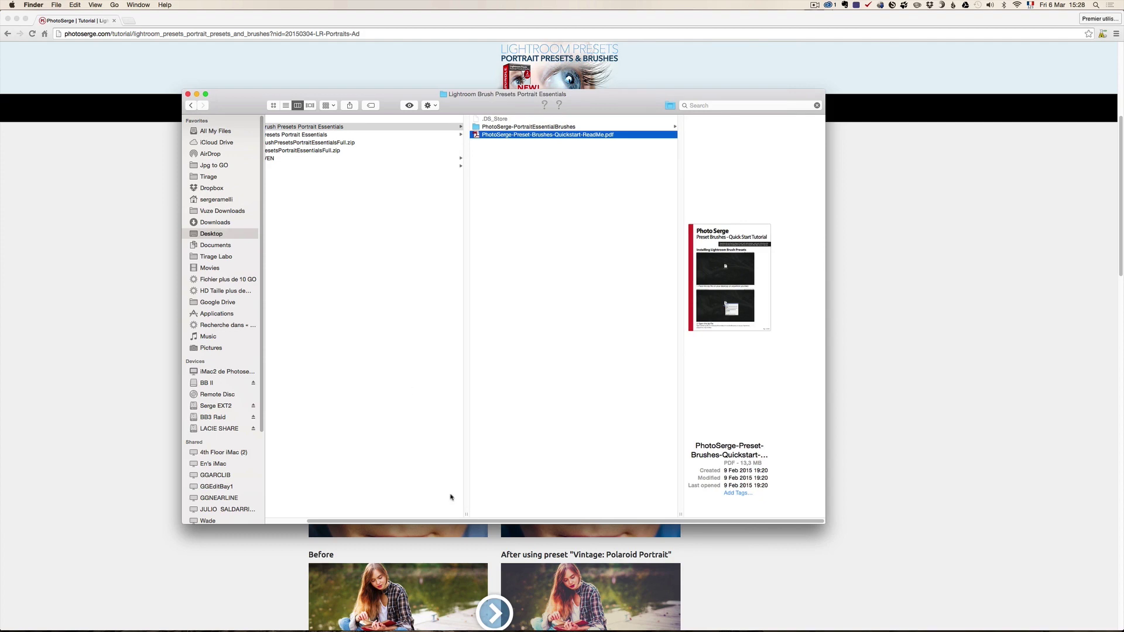
Step: Switch to Lightroom and reveal the Lightroom presets folder from the Presets preferences
key(super+Tab)
key(super+Tab)
key(super+Tab)
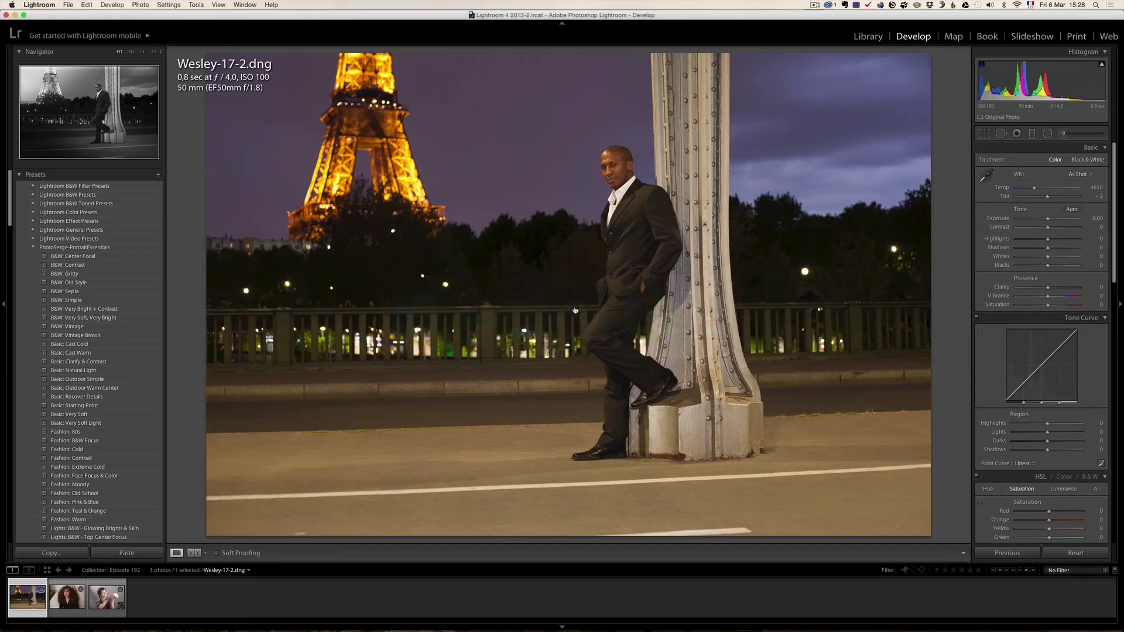
click(40, 5)
click(57, 33)
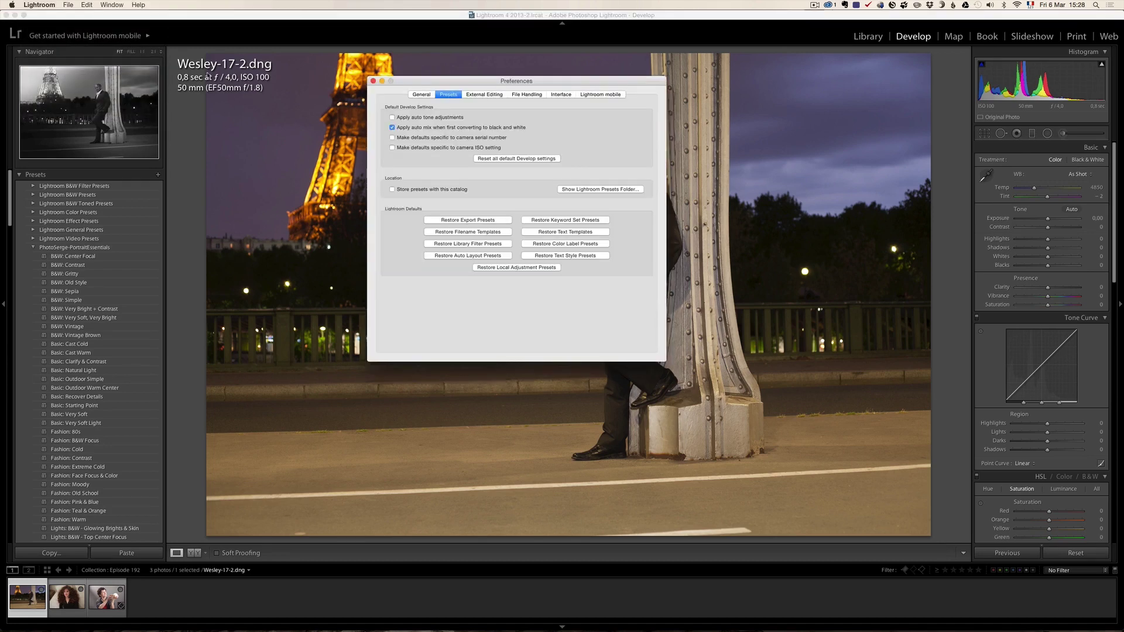
click(446, 96)
click(600, 189)
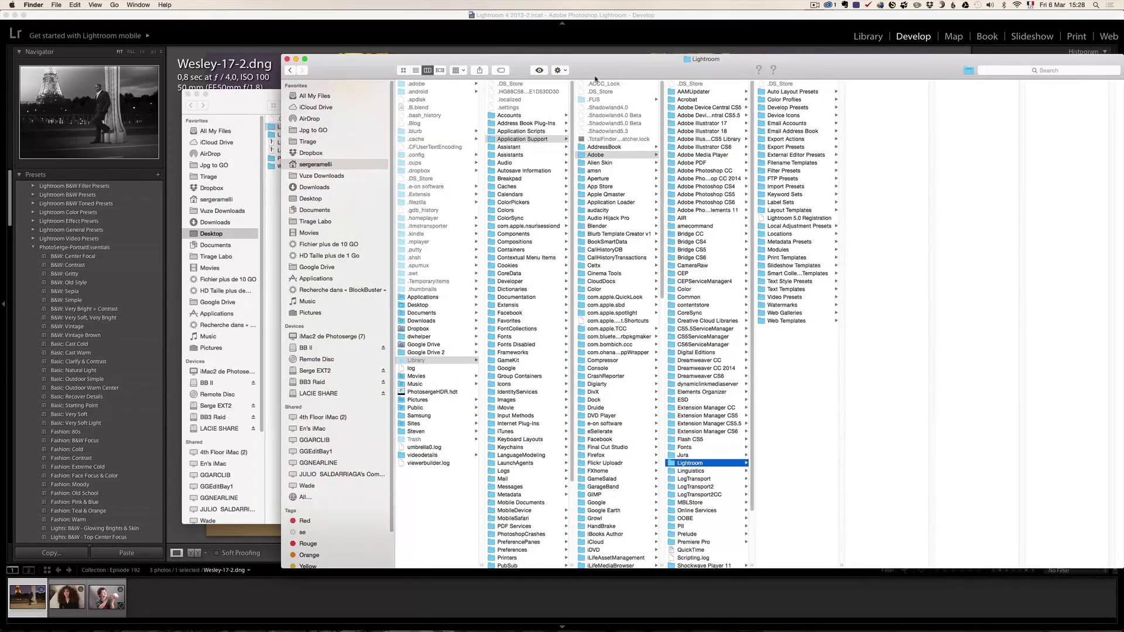
Step: Arrange the two Finder windows so both folder lists are visible and copy the Lightroom Brush Presets Portrait Essentials folder
drag(595, 79, 529, 61)
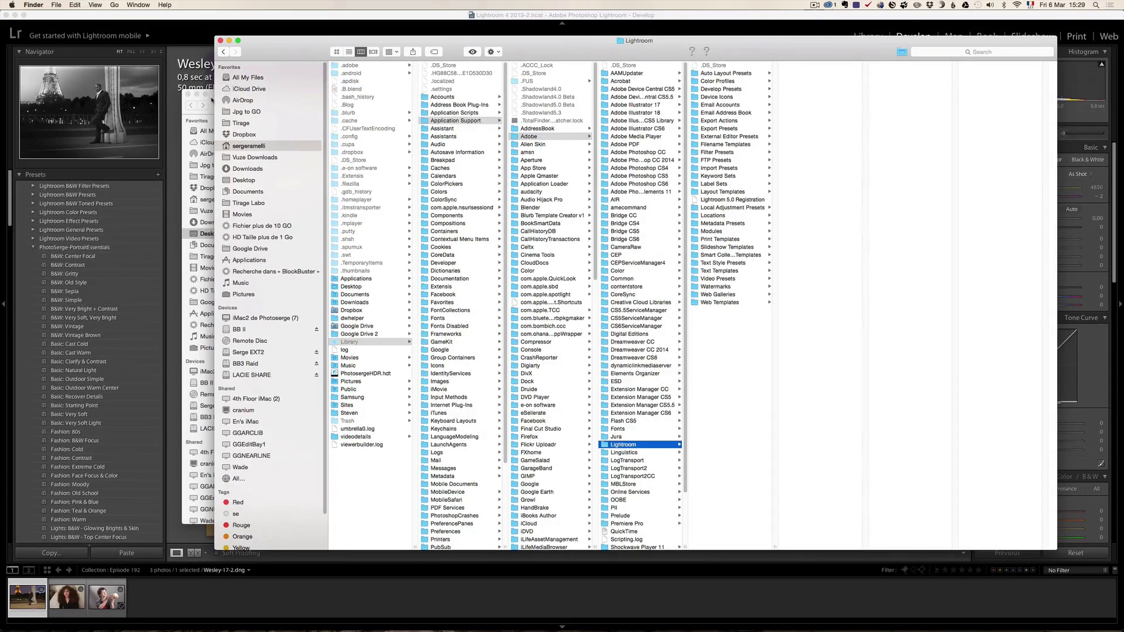
click(211, 102)
mouse_move(211, 101)
mouse_down()
mouse_move(173, 105)
mouse_move(124, 72)
mouse_up()
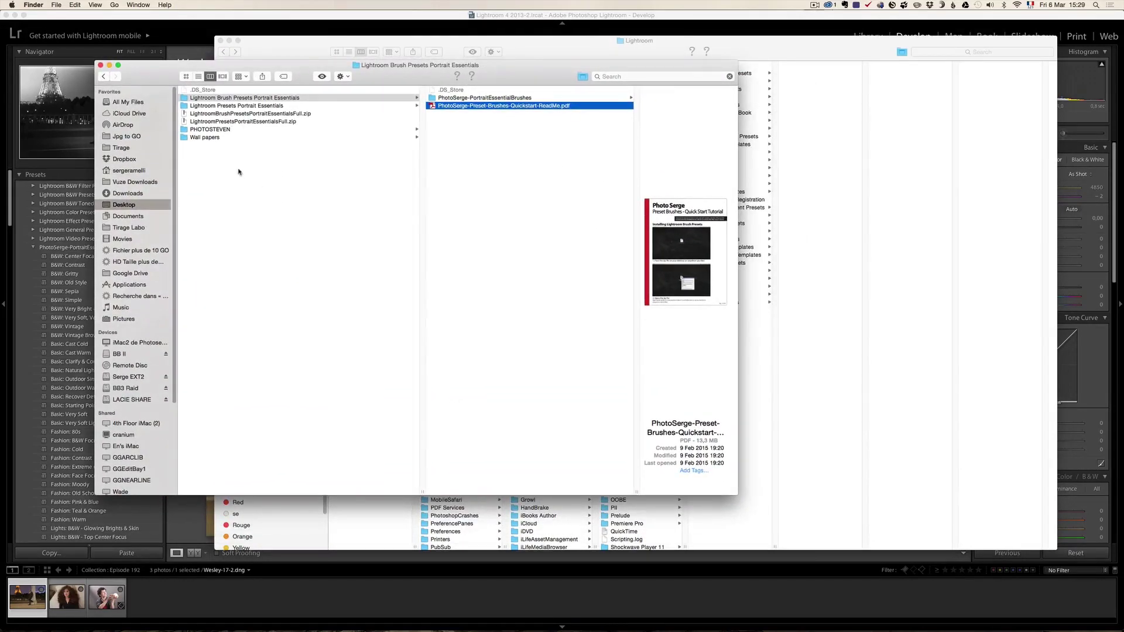
drag(383, 74, 329, 75)
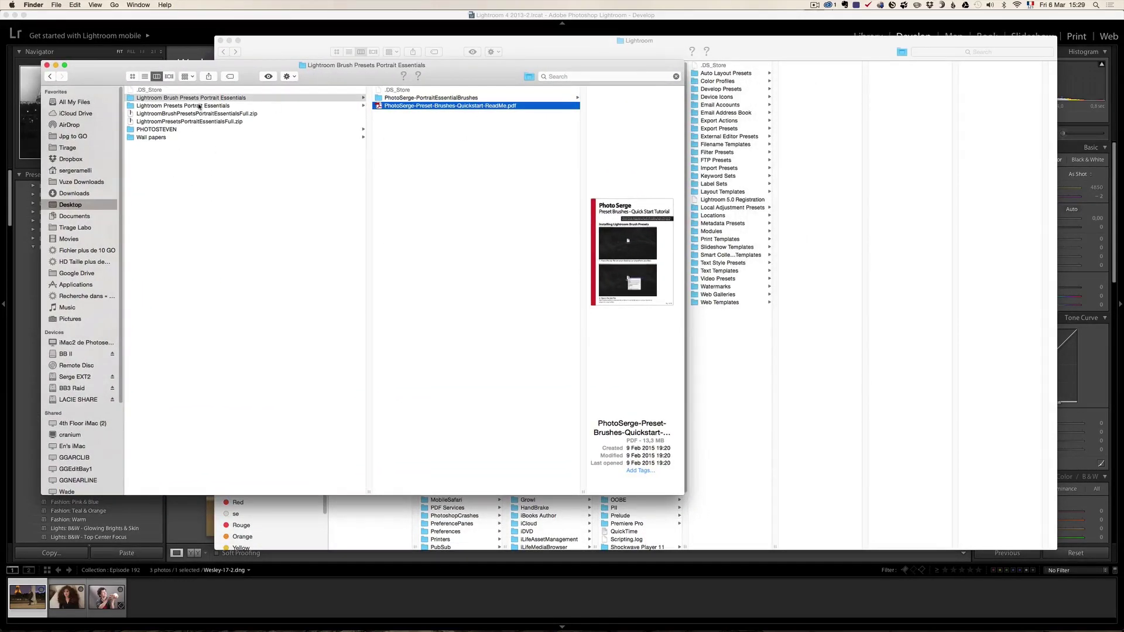
click(165, 99)
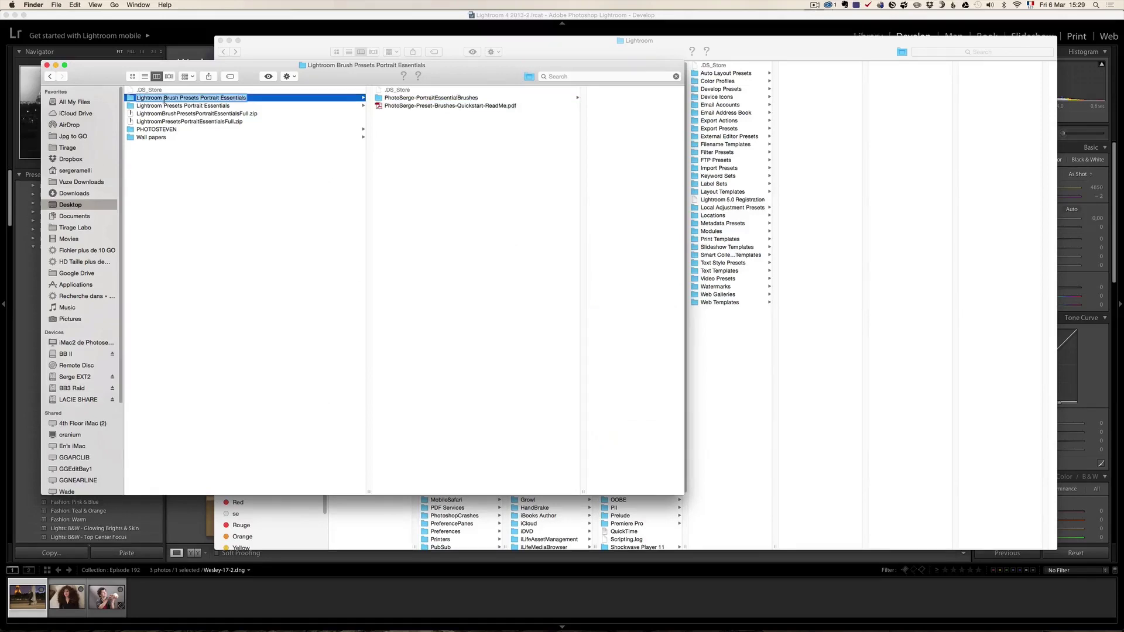
click(130, 100)
key(super+c)
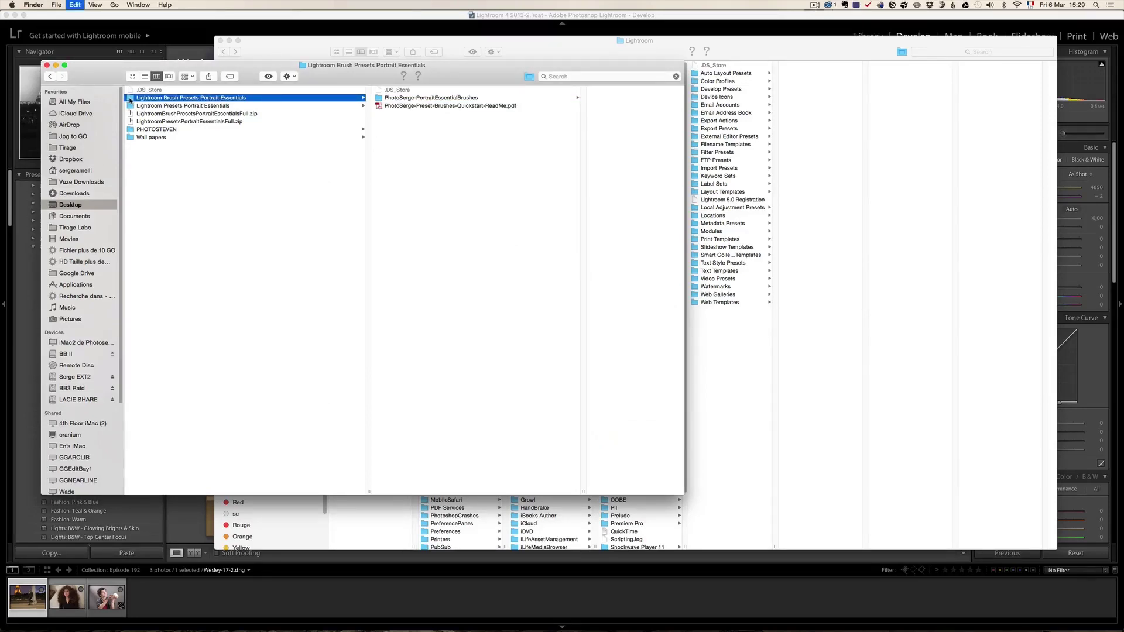
Step: Open the Local Adjustment Presets folder inside the Lightroom folder and look for the option to paste into it
click(276, 52)
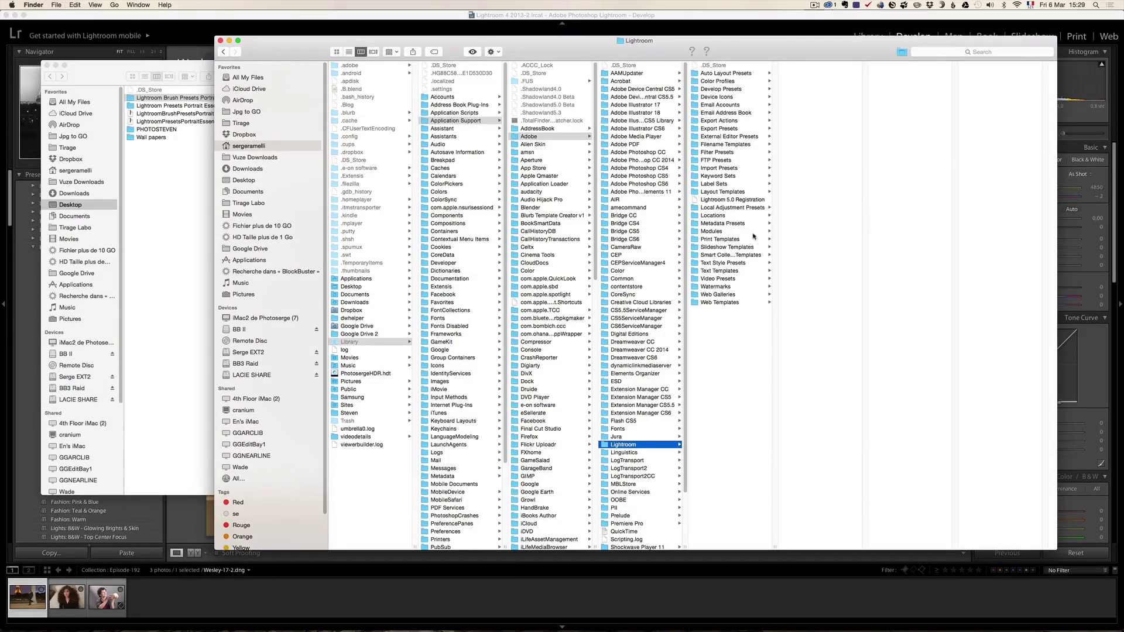
click(736, 210)
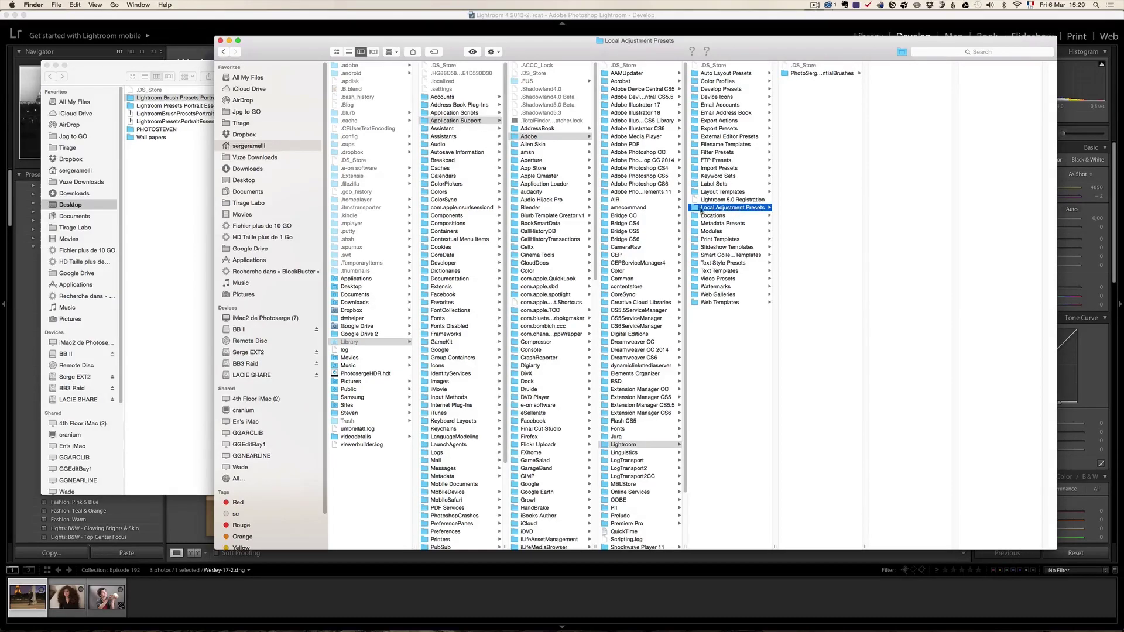
right_click(796, 189)
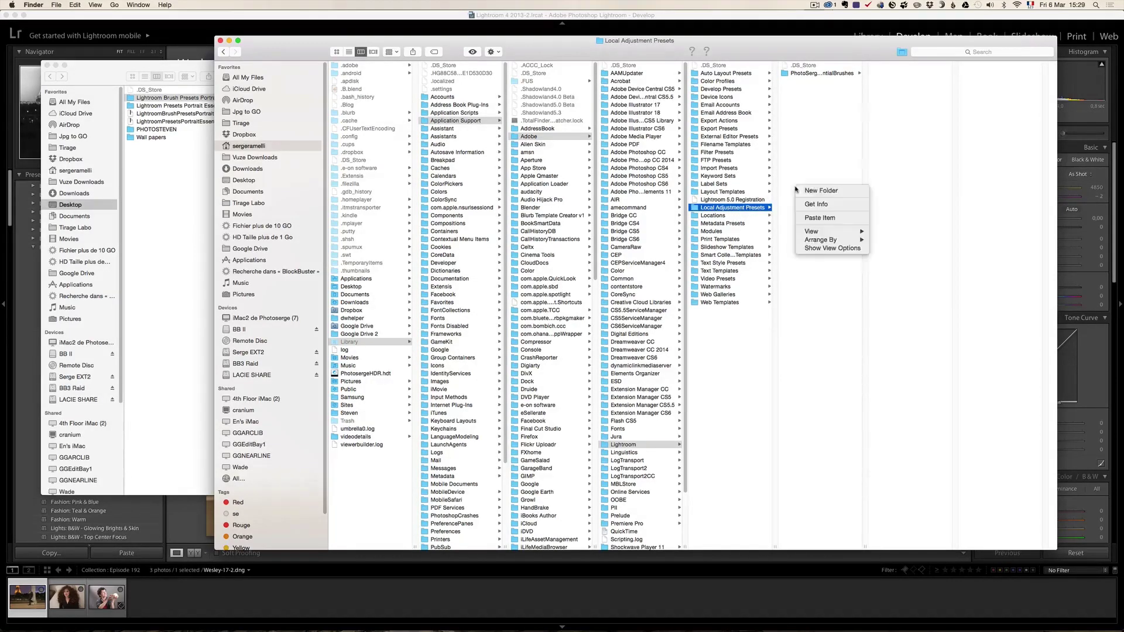
click(755, 210)
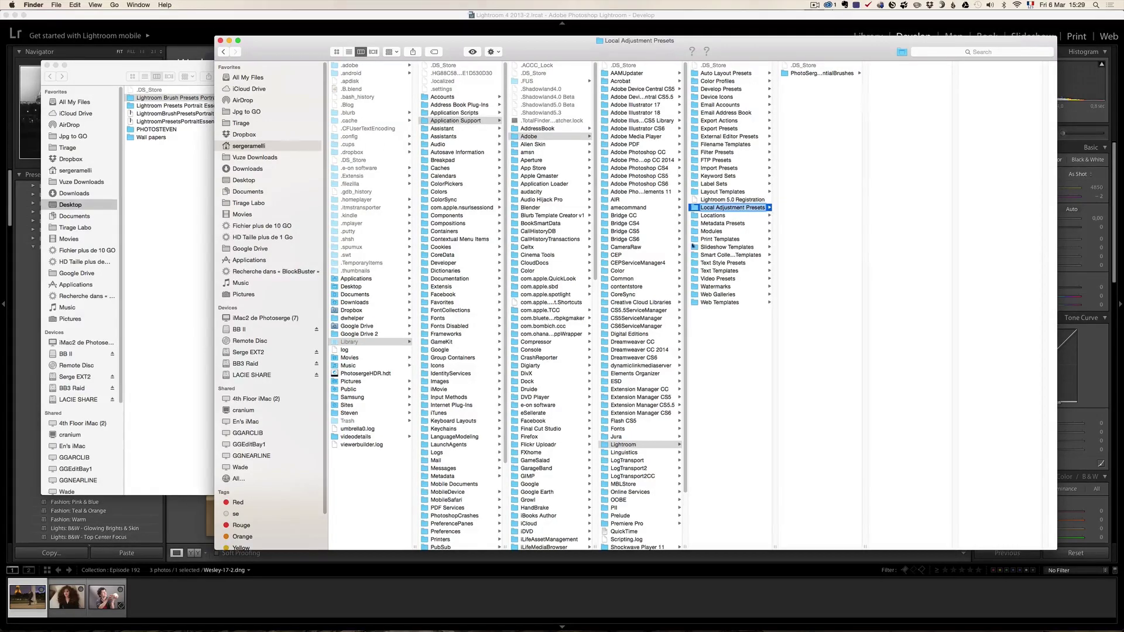
key(Return)
Step: Select the Lightroom Presets Portrait Essentials folder on the Desktop, then open PhotoSerge-PortraitEssentials inside Lightroom's Develop Presets folder
click(161, 107)
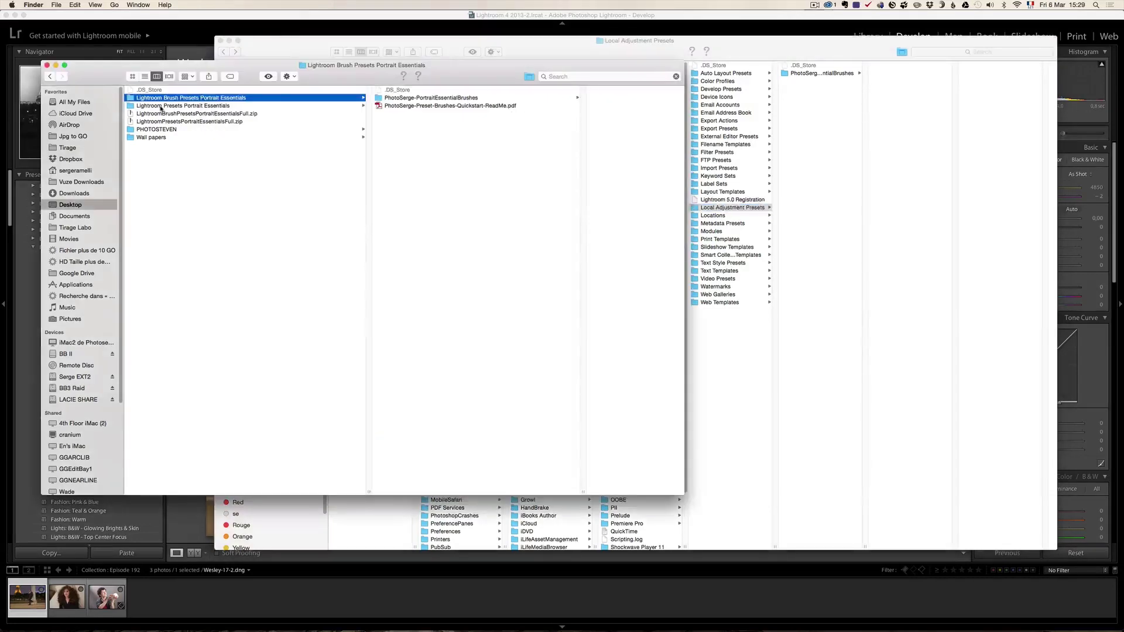
drag(324, 79, 299, 85)
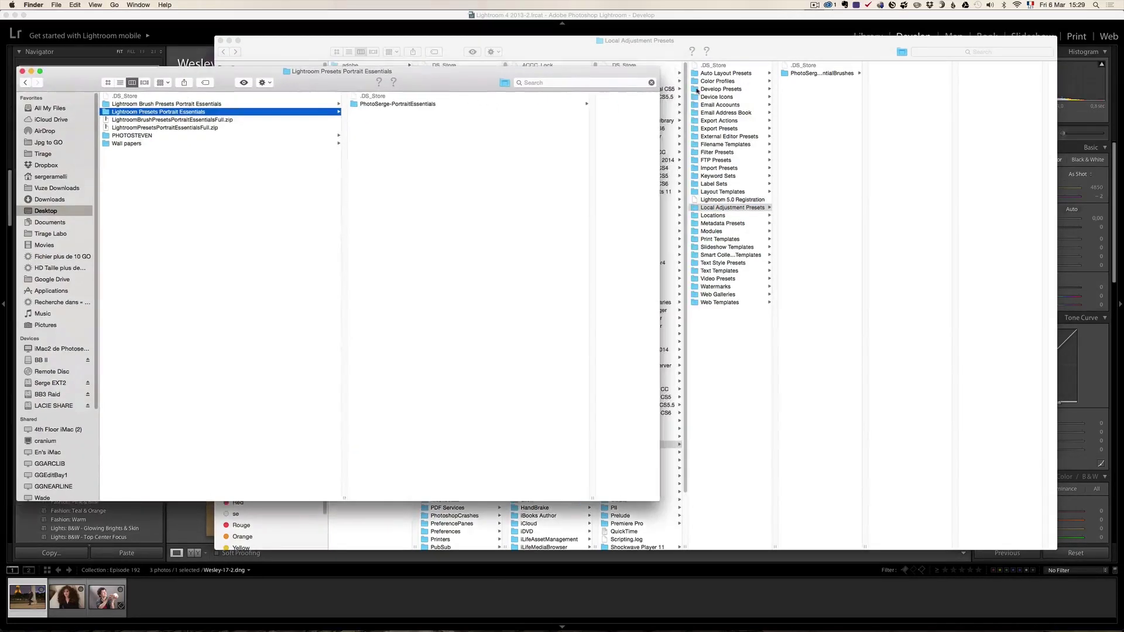
click(722, 92)
click(722, 89)
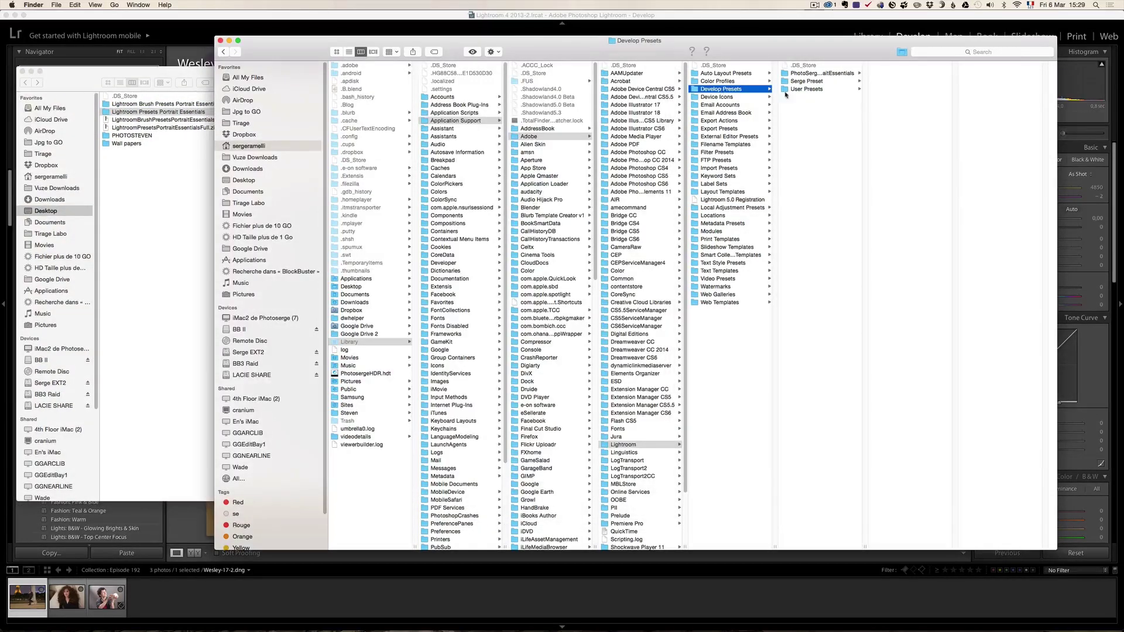
click(820, 73)
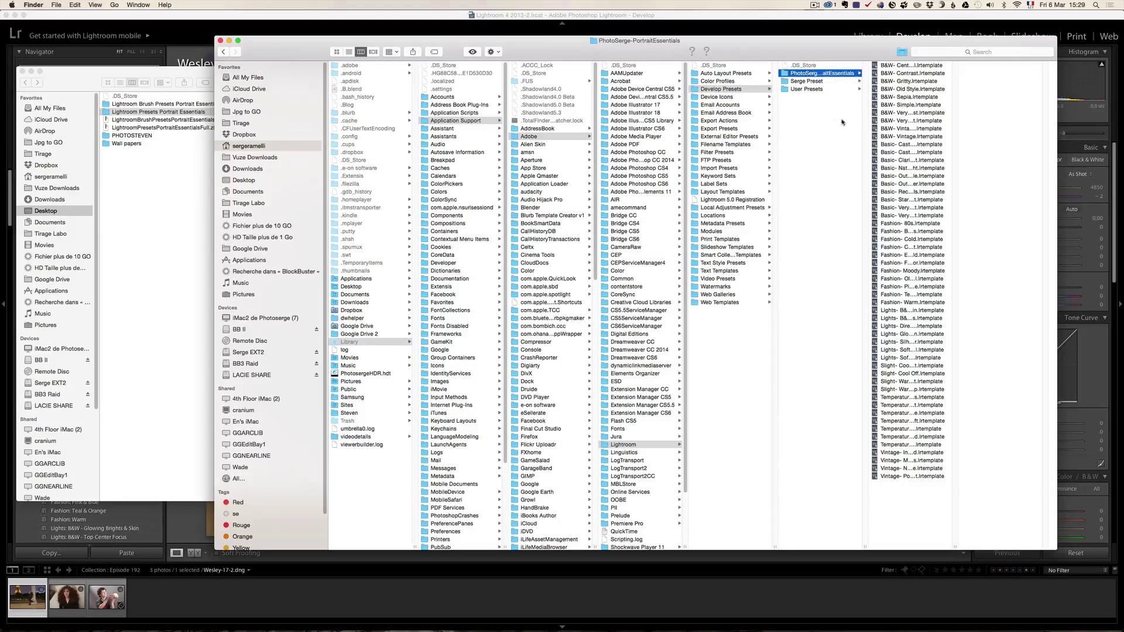
Step: Switch back to Lightroom and look through the PhotoSerge-PortraitEssentials develop presets
click(720, 29)
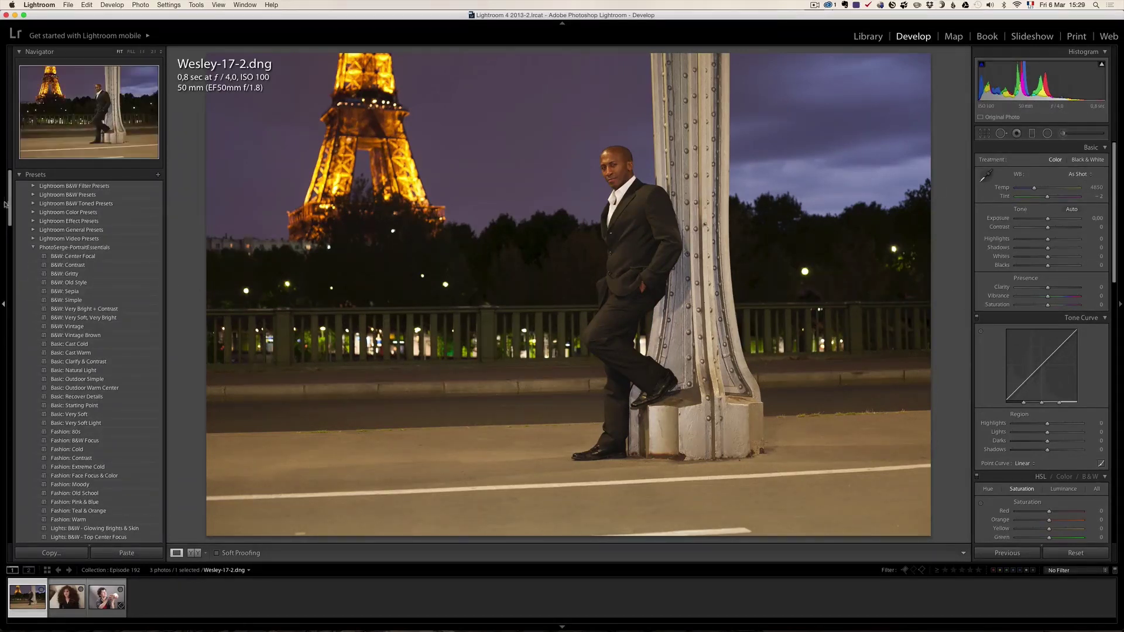
scroll(10, 215, down, 2)
scroll(10, 214, up, 2)
scroll(10, 216, down, 2)
mouse_move(10, 216)
mouse_down()
mouse_move(14, 245)
mouse_move(12, 215)
mouse_up()
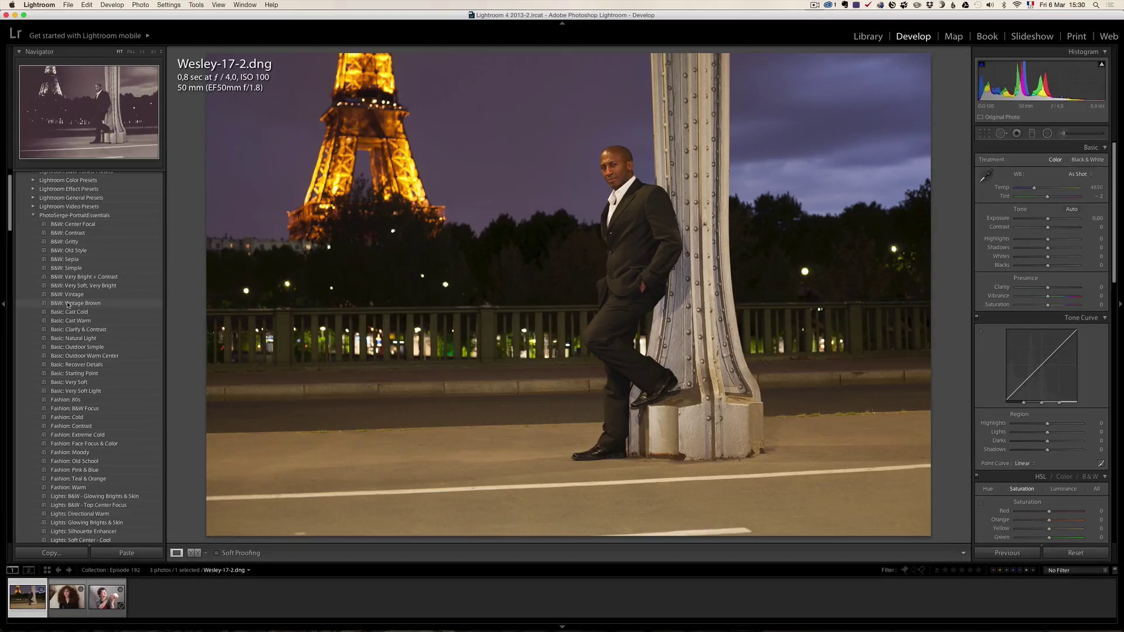
Step: Try the B&W: Contrast, B&W: Very Soft, Very Bright and B&W: Vintage presets on Wesley-17-2.dng, ending with B&W: Contrast
click(73, 236)
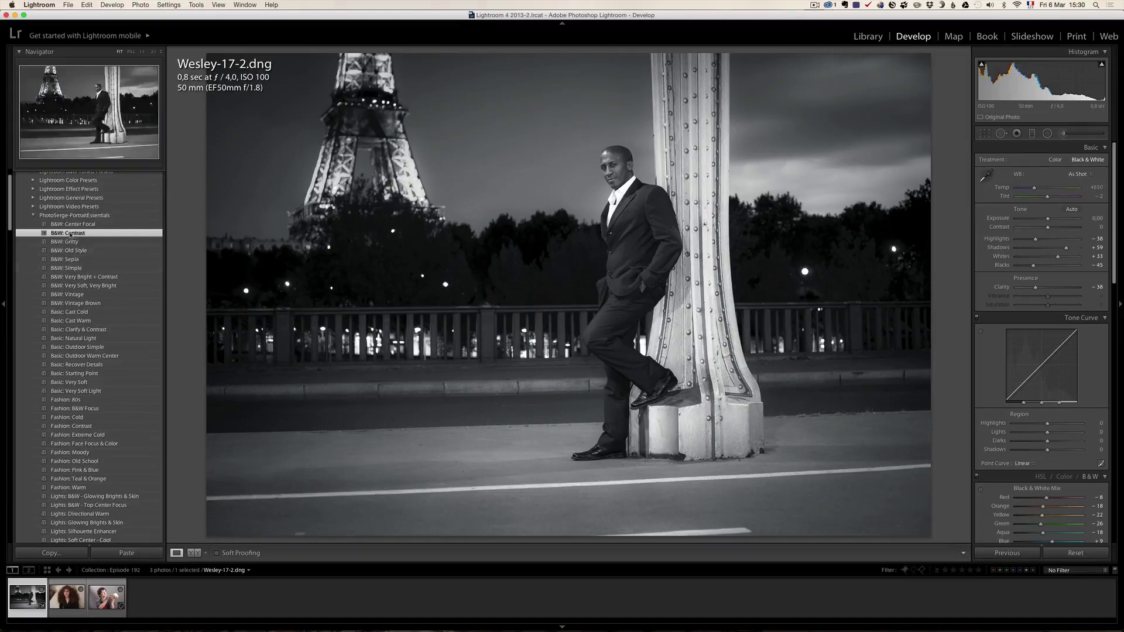
click(80, 286)
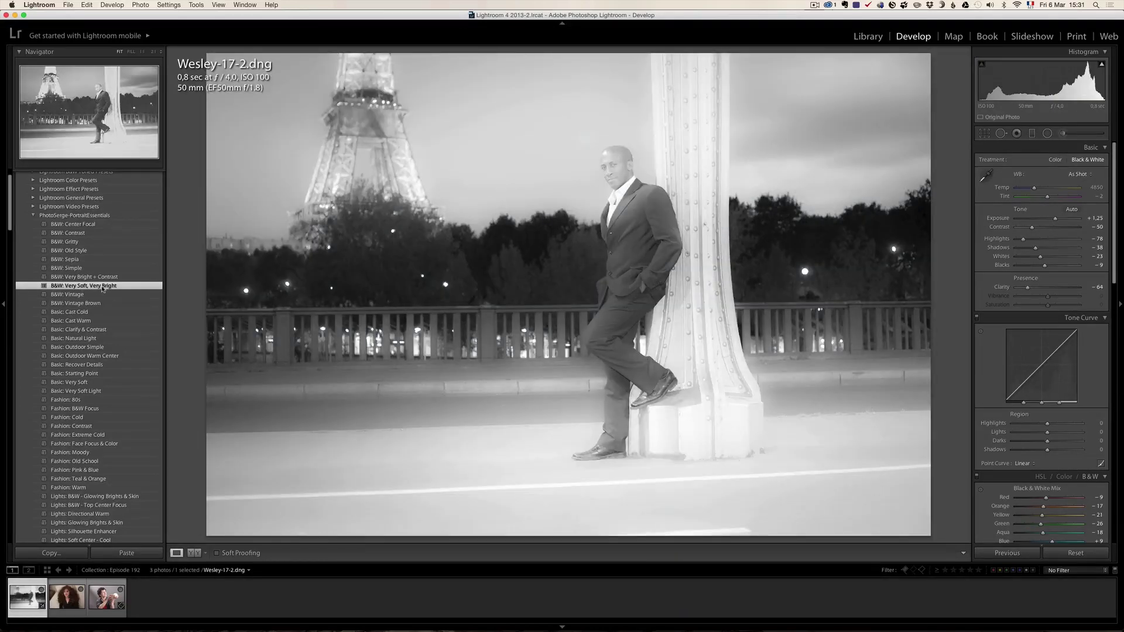
click(99, 295)
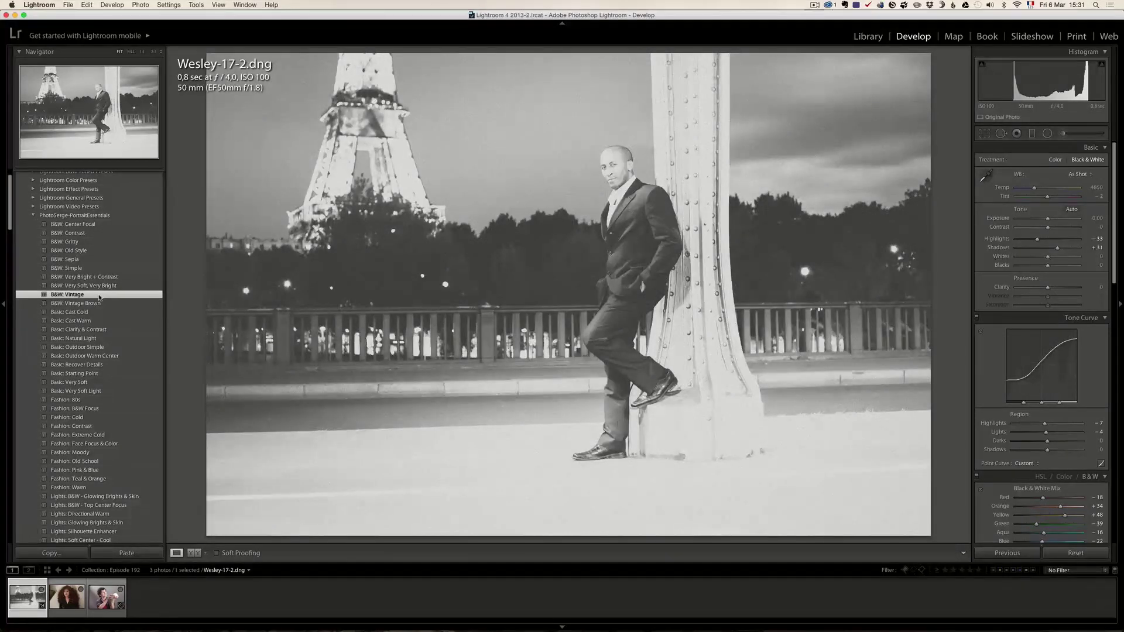
click(99, 232)
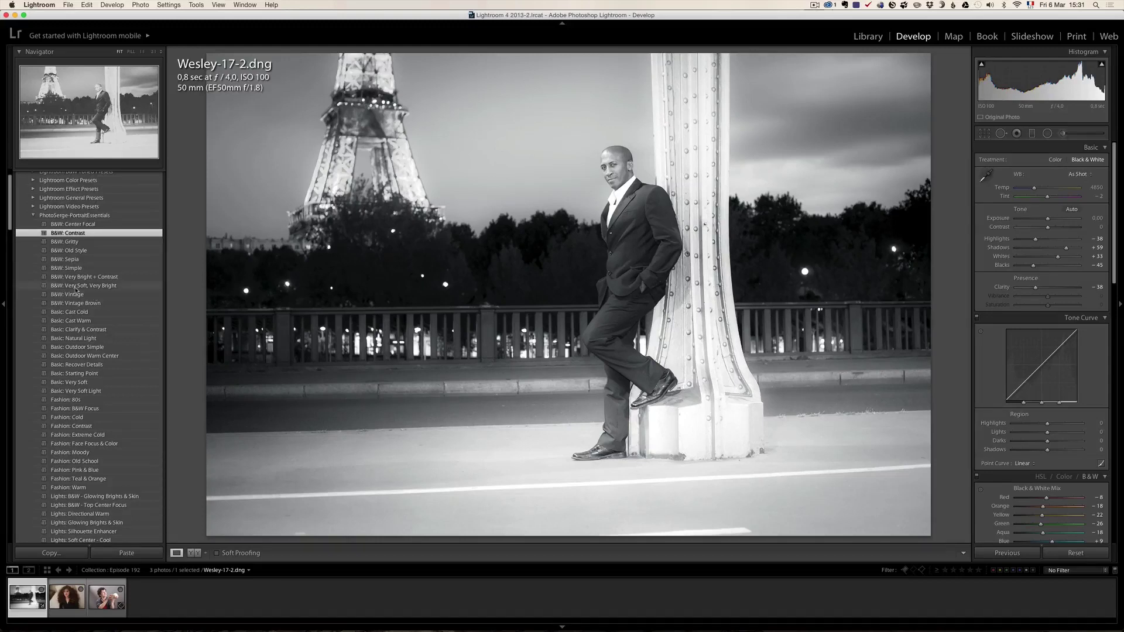
Step: Apply the Basic: Cast Warm preset to the Eiffel Tower portrait, then replace it with Basic: Cast Cold
scroll(87, 322, down, 5)
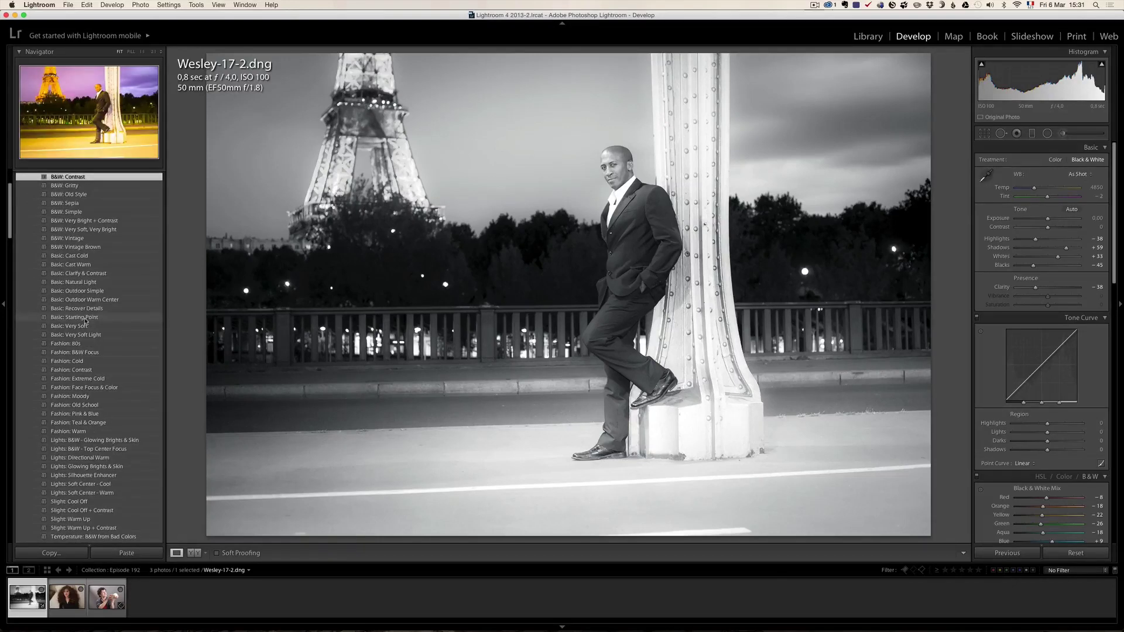
click(90, 265)
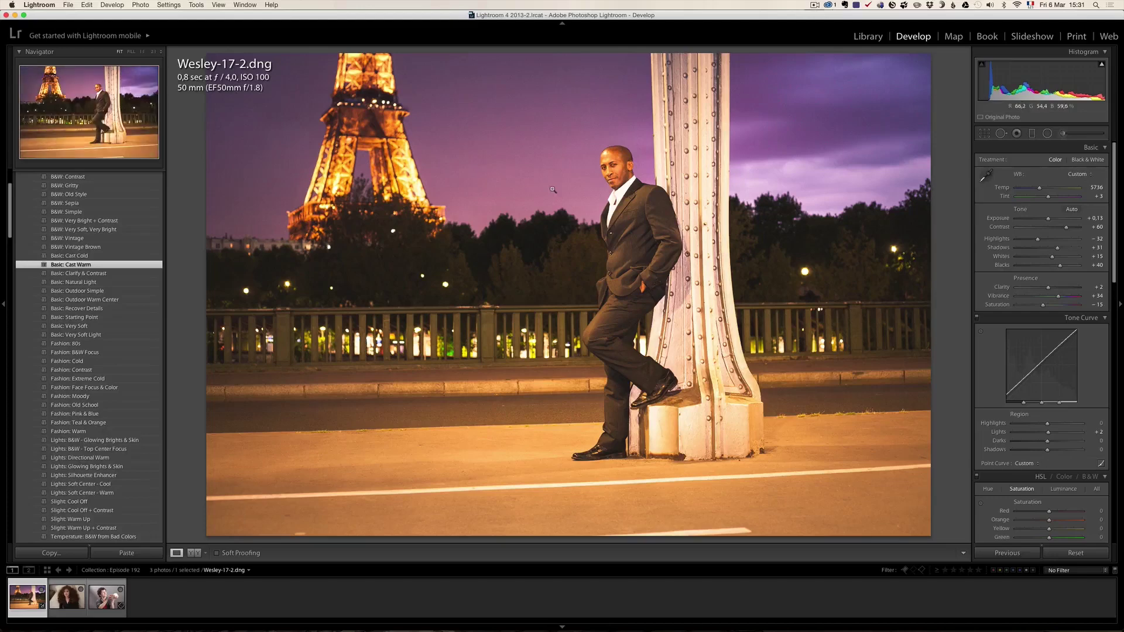
click(100, 257)
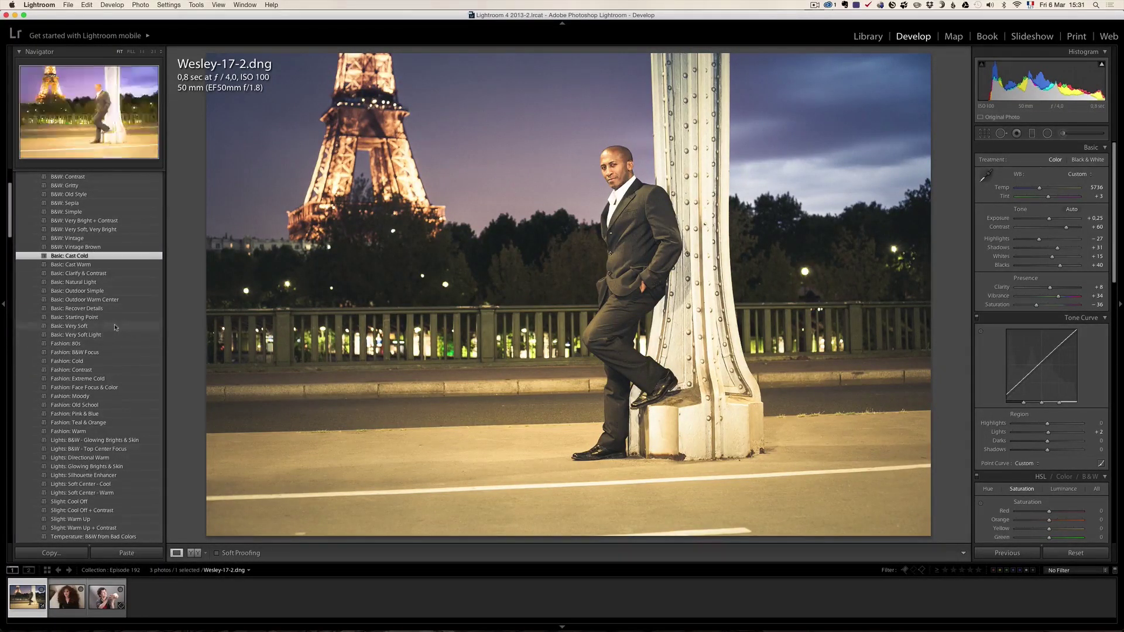
Step: Try the Fashion: Pink & Blue and Fashion: Extreme Cold presets on the Eiffel Tower portrait, ending with Fashion: Contrast
scroll(116, 327, down, 3)
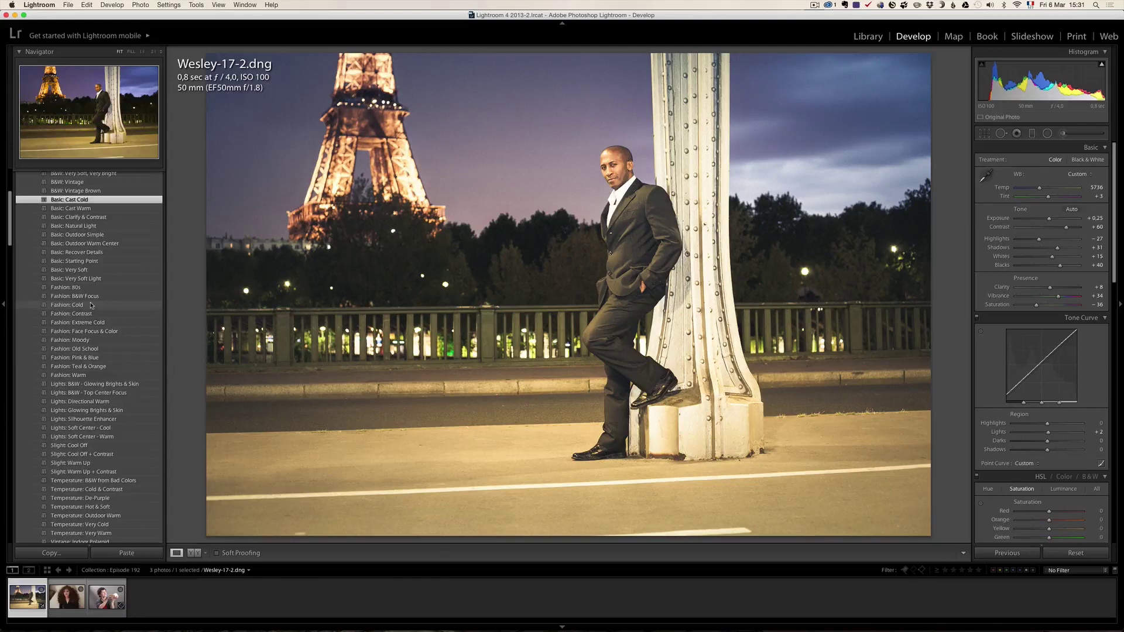
click(111, 359)
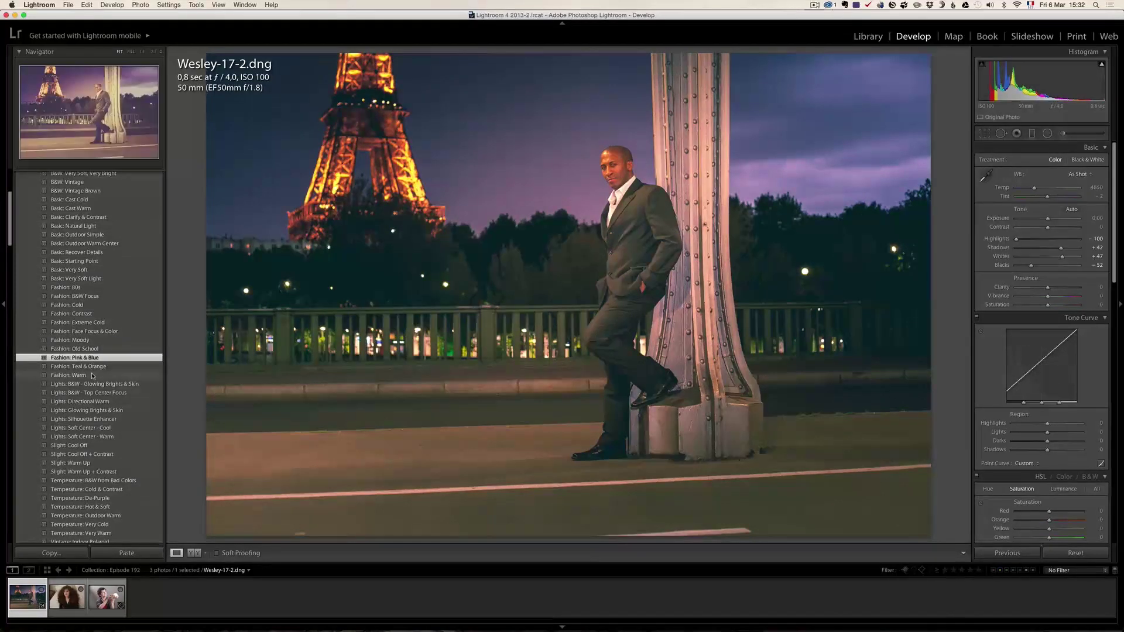
click(95, 322)
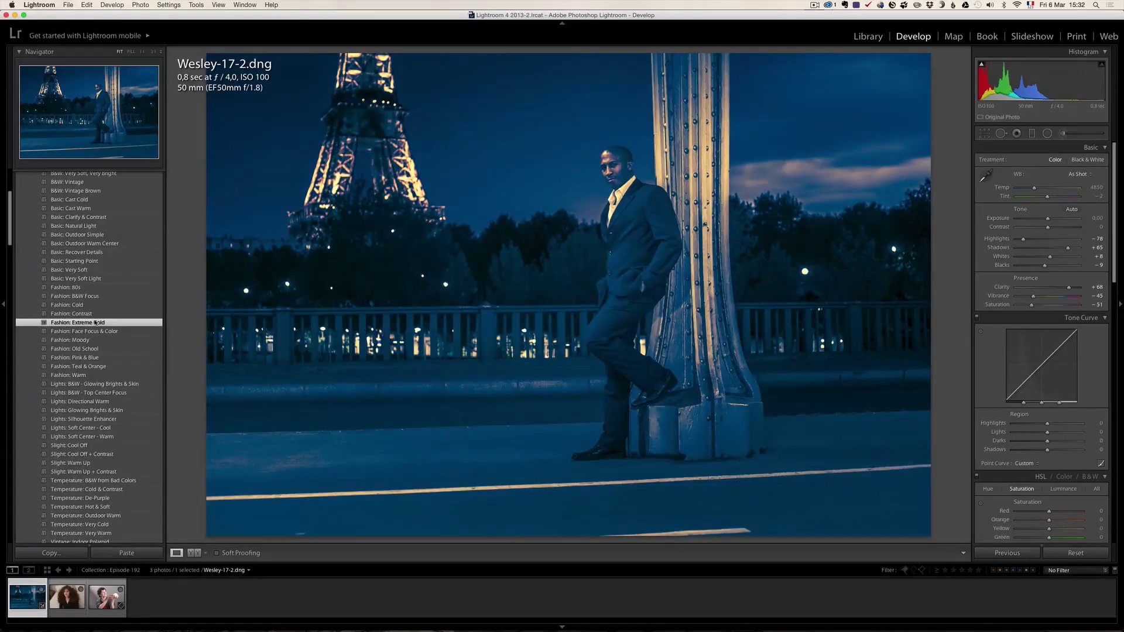
click(94, 314)
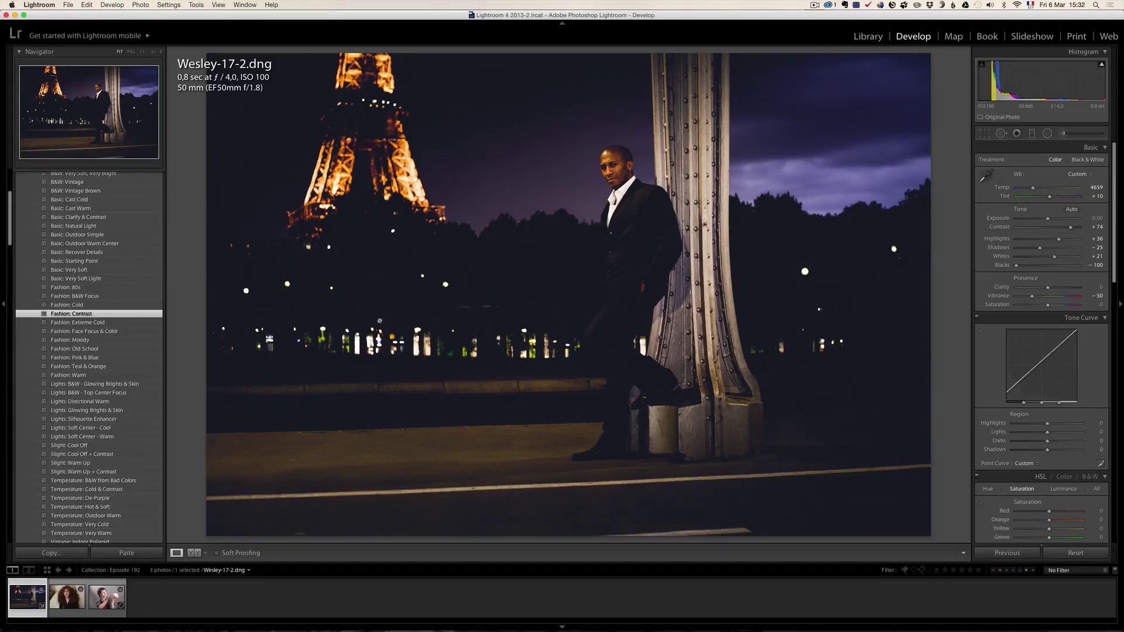
Step: Fine-tune the Fashion: Contrast look by setting Contrast to +37, Shadows to +79 and Blacks to -64
drag(1074, 229, 1062, 230)
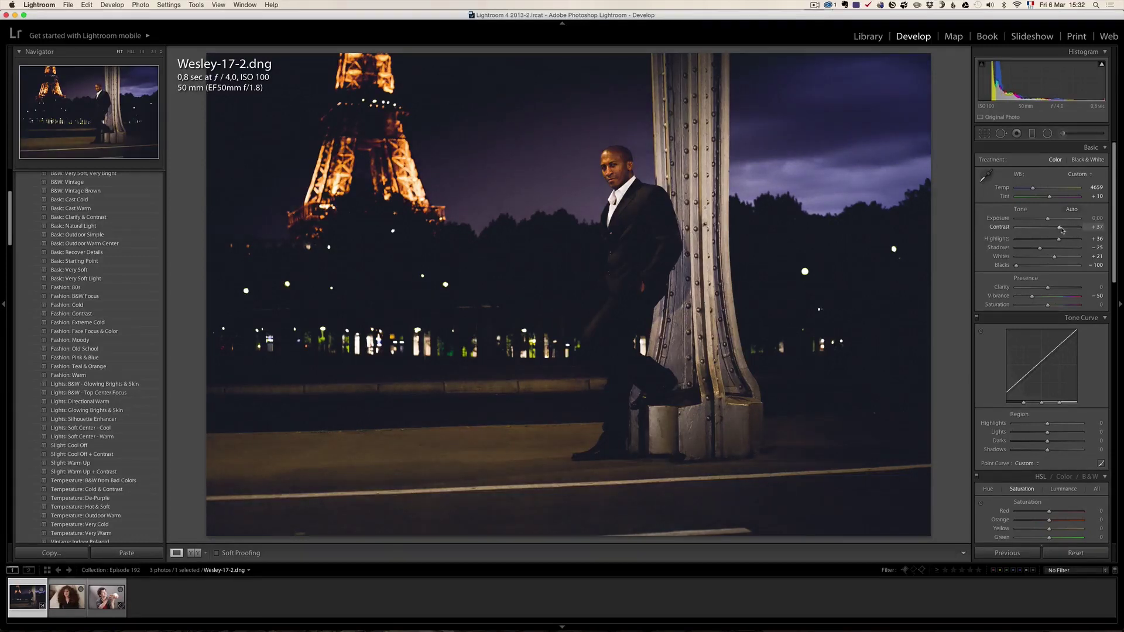
drag(1048, 249, 1029, 269)
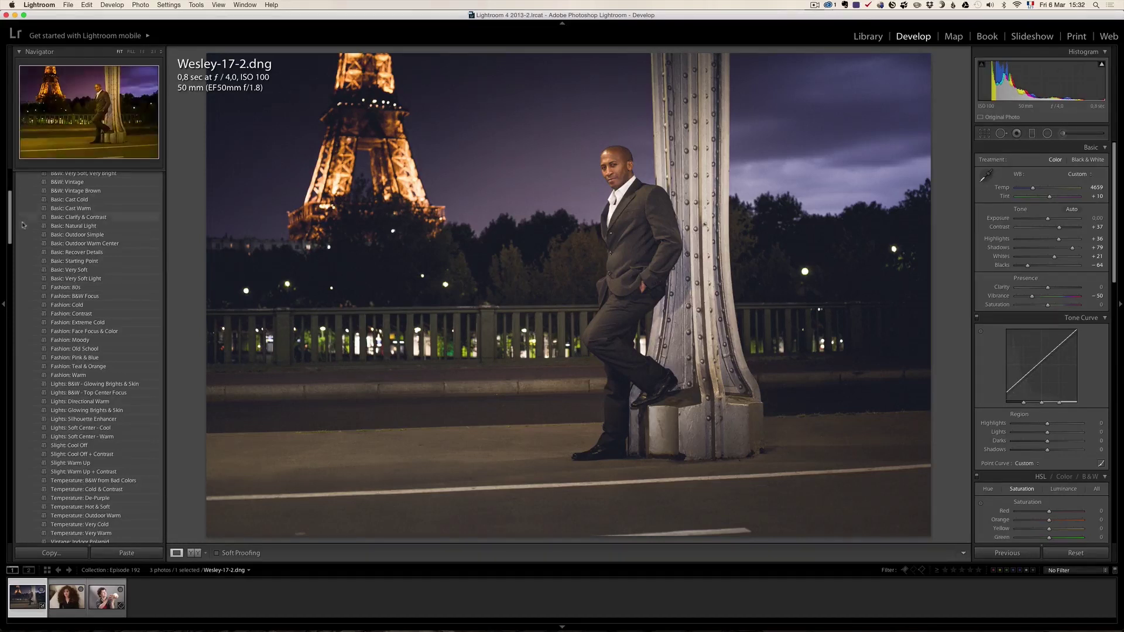
Step: Try the Lights: B&W - Glowing Brights & Skin preset on the portrait, then replace it with Slight: Cool Off
drag(10, 220, 10, 240)
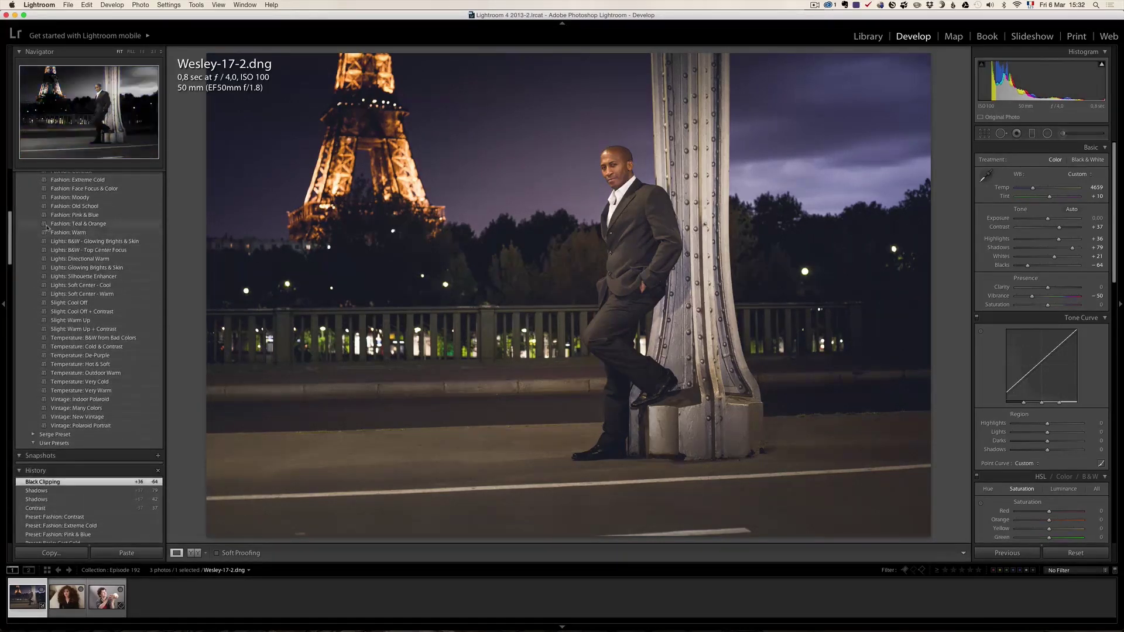
click(115, 242)
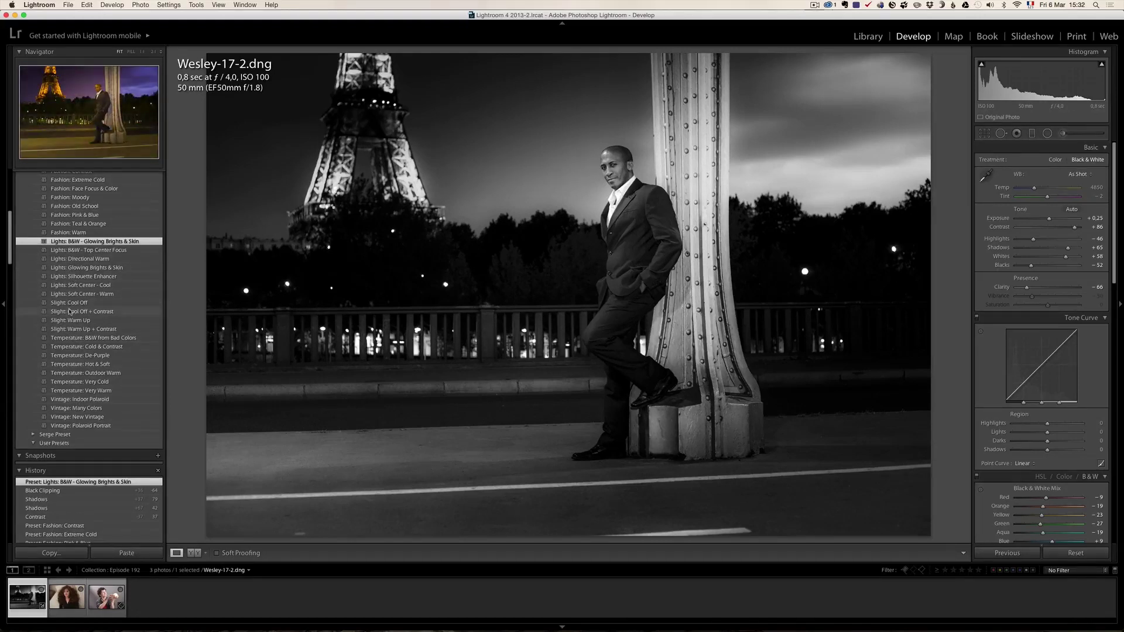
click(89, 304)
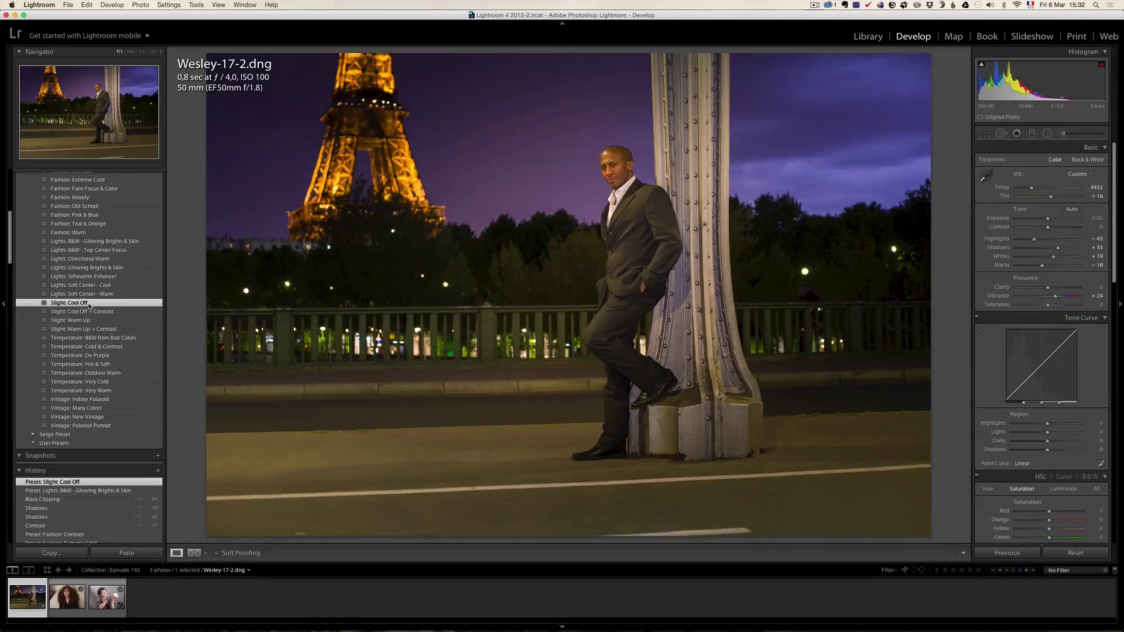
Step: Try Temperature: B&W from Bad Colors, Temperature: Cold & Contrast and Vintage: Polaroid Portrait, ending with Vintage: New Vintage
click(118, 339)
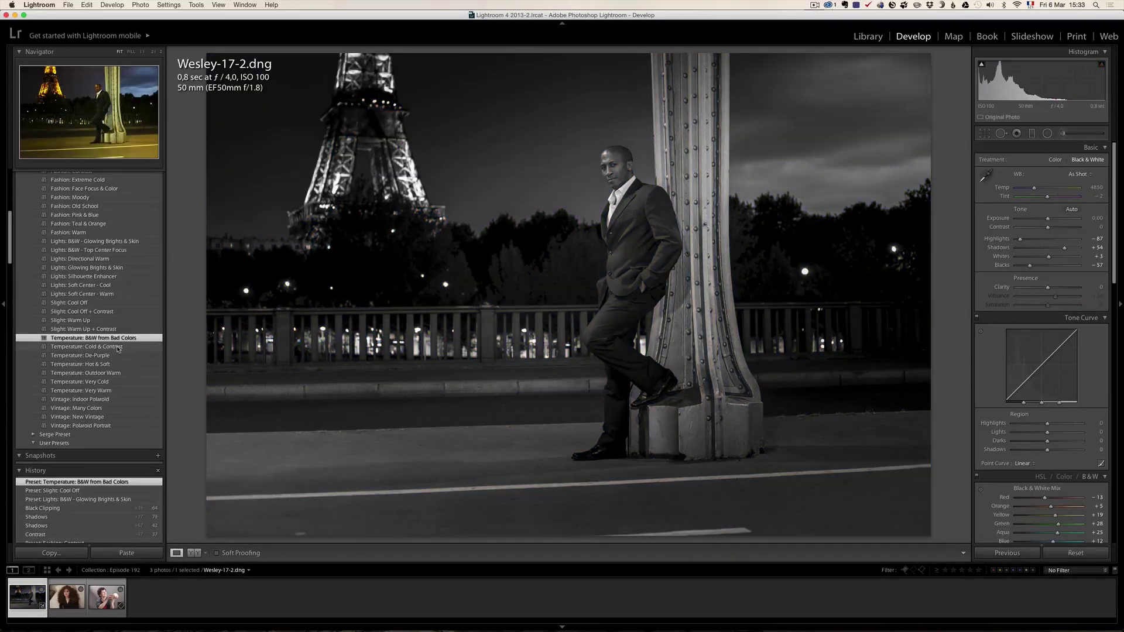
click(118, 348)
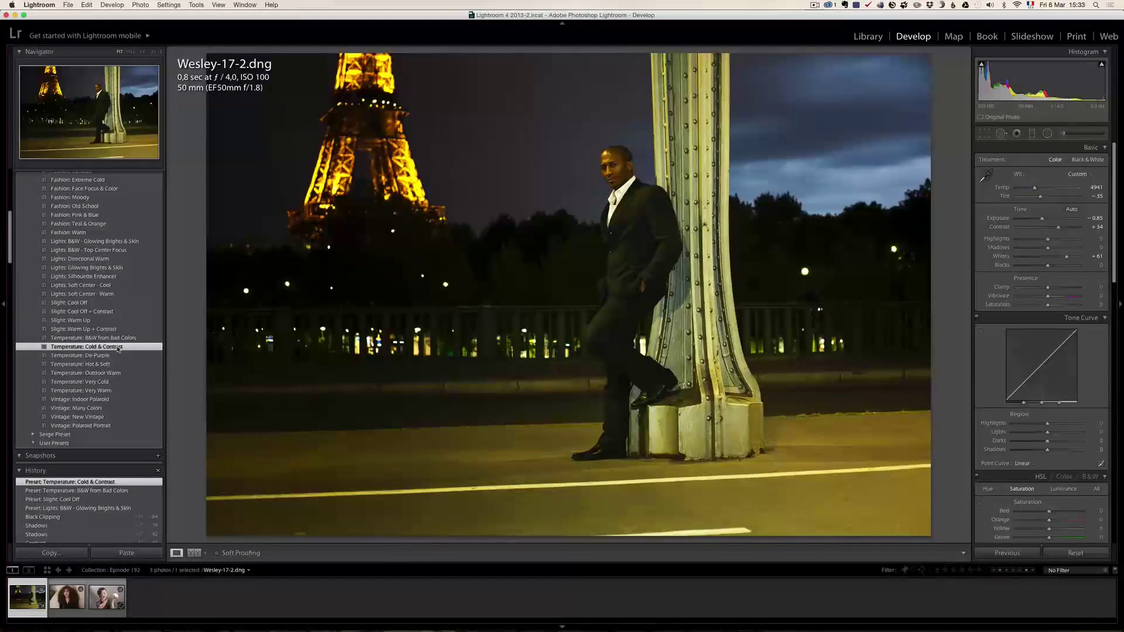
click(109, 426)
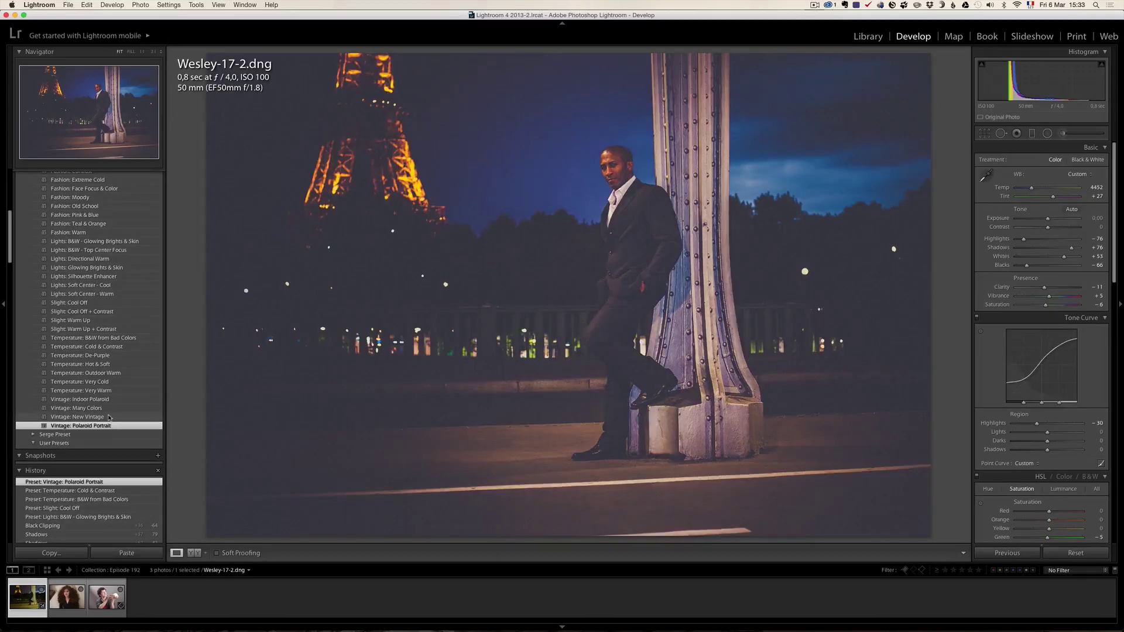
click(109, 417)
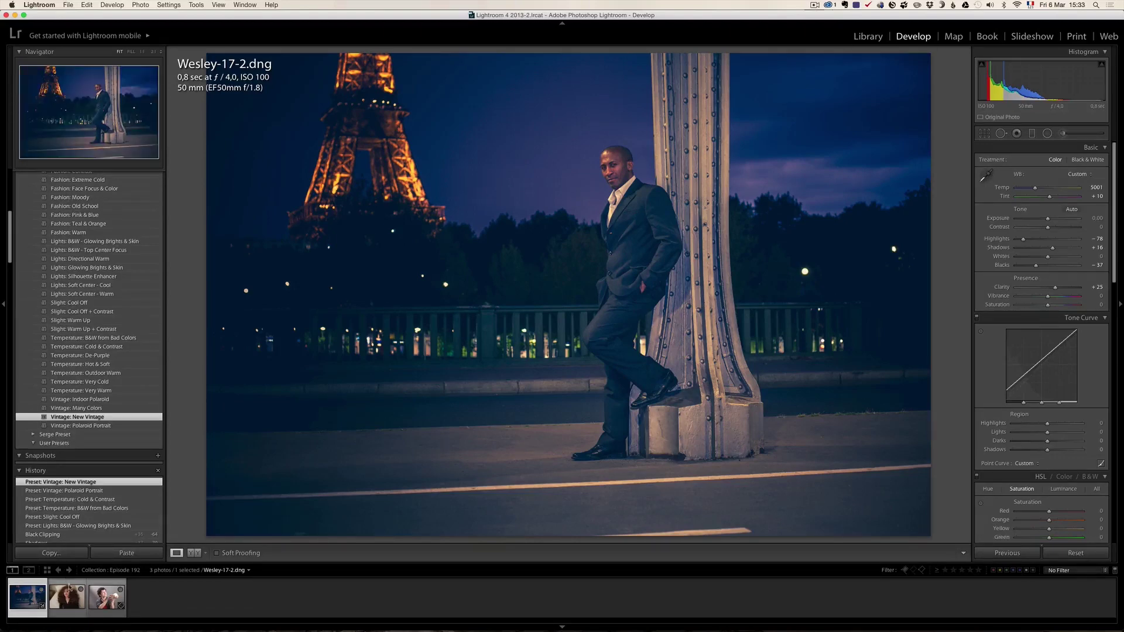
Step: Open the curly-haired woman's portrait and load the Adjustment Brush with the Serge Portraits - Soft Skin effect
click(69, 595)
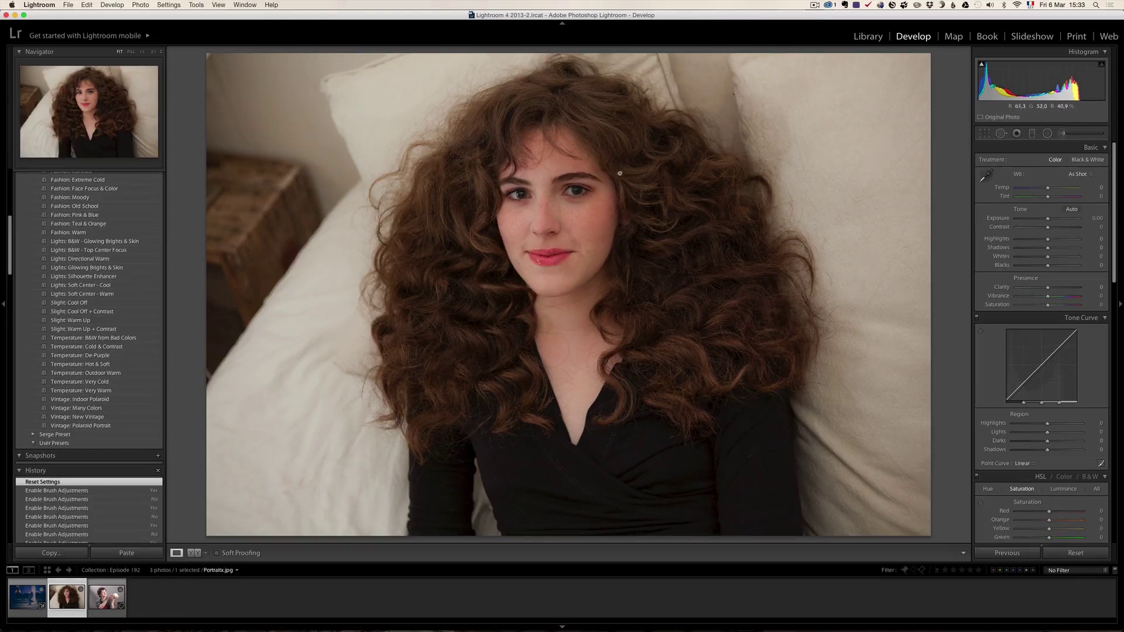
click(1063, 134)
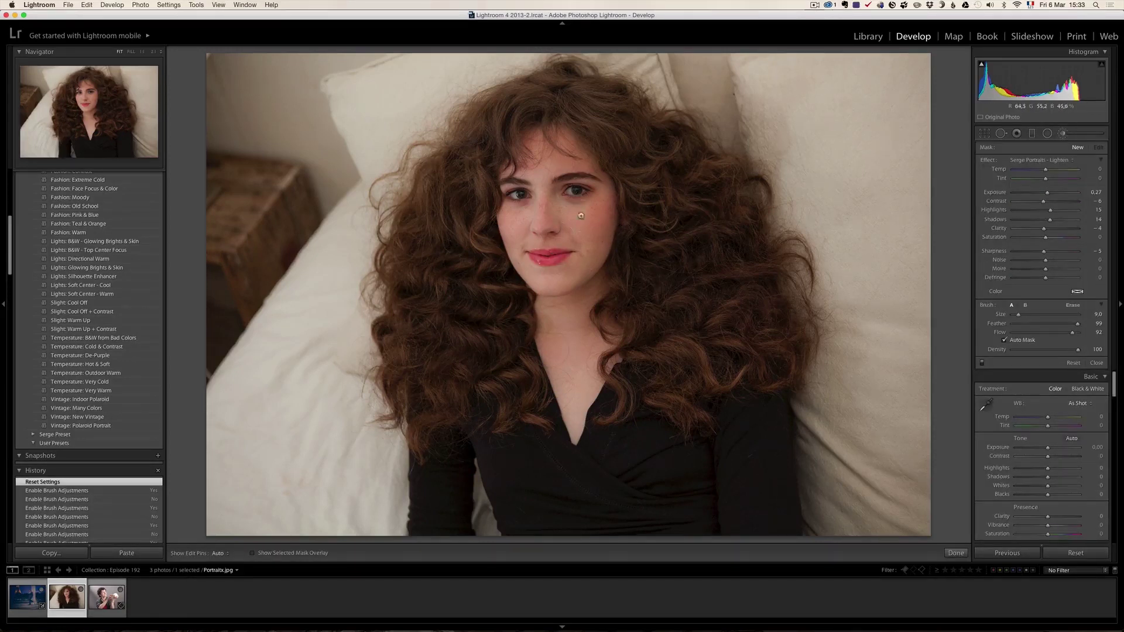
click(1051, 160)
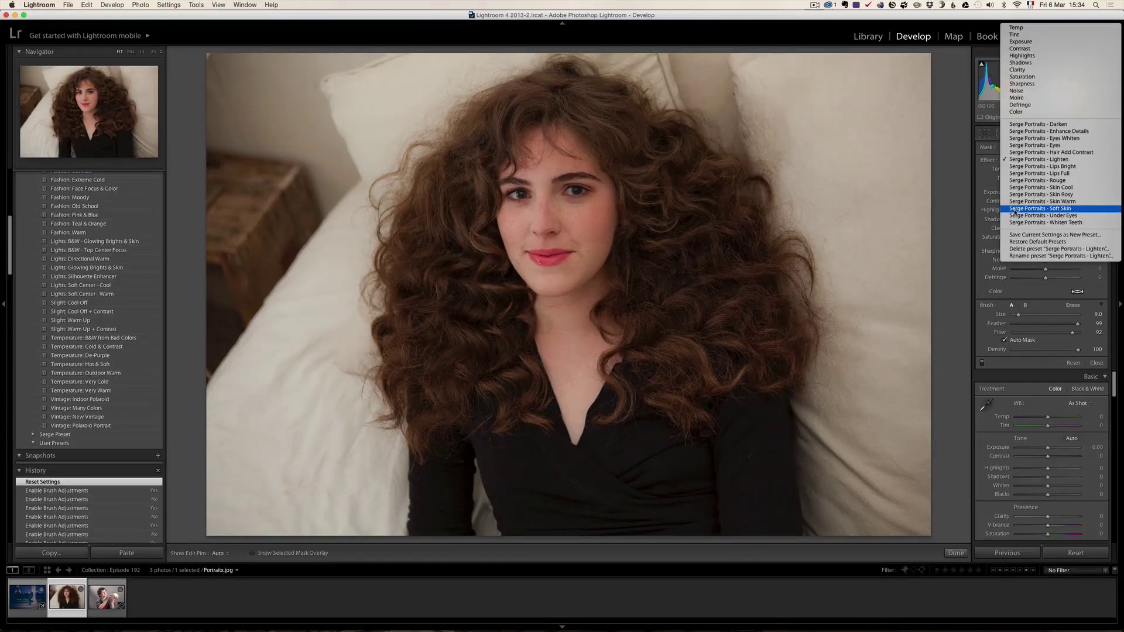
click(1070, 210)
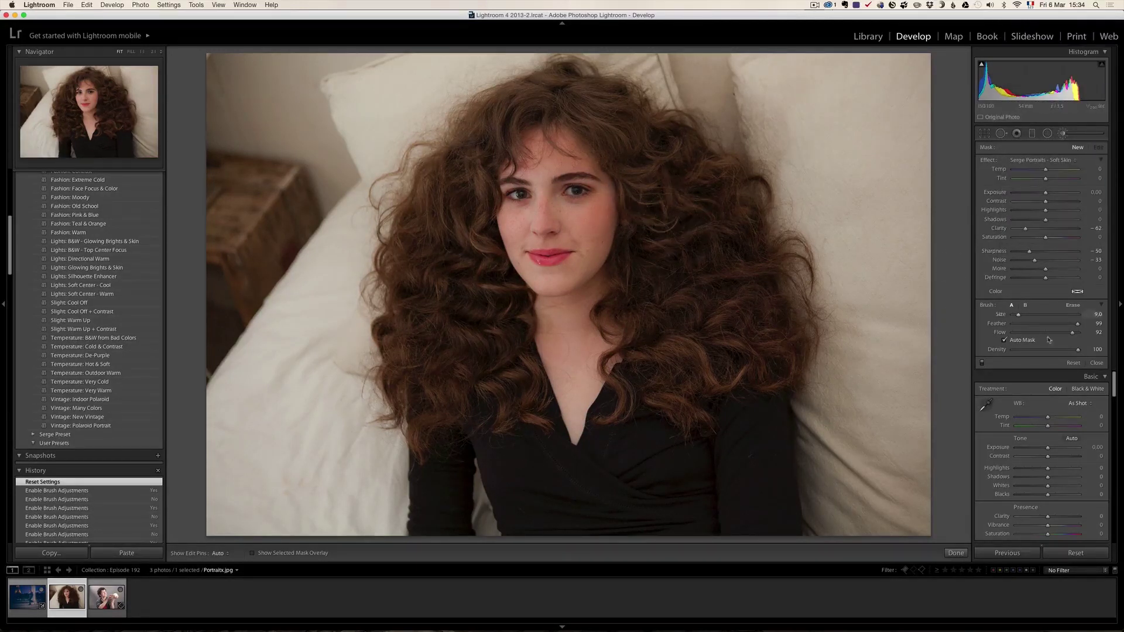
Step: Turn off the brush's Auto Mask, set Flow to 87 and paint the Soft Skin effect over her face
click(1006, 341)
mouse_move(1074, 333)
mouse_down()
mouse_move(1058, 334)
mouse_move(1069, 334)
mouse_up()
key(h)
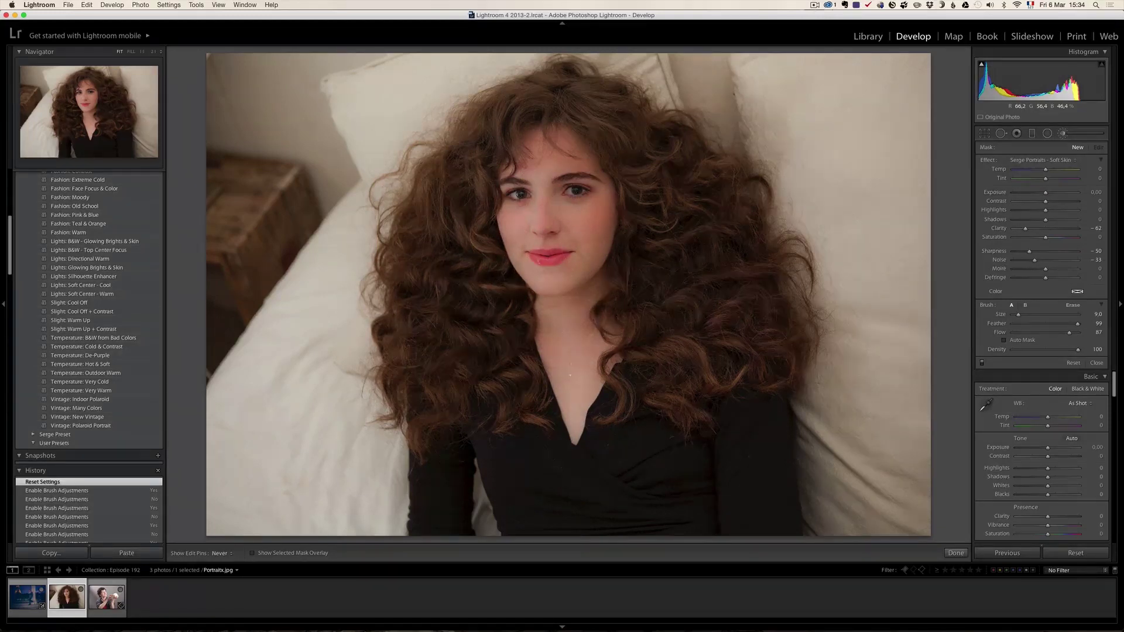
click(564, 217)
Step: Zoom in on the face and compare the skin with the brush adjustments switched off and on
key(z)
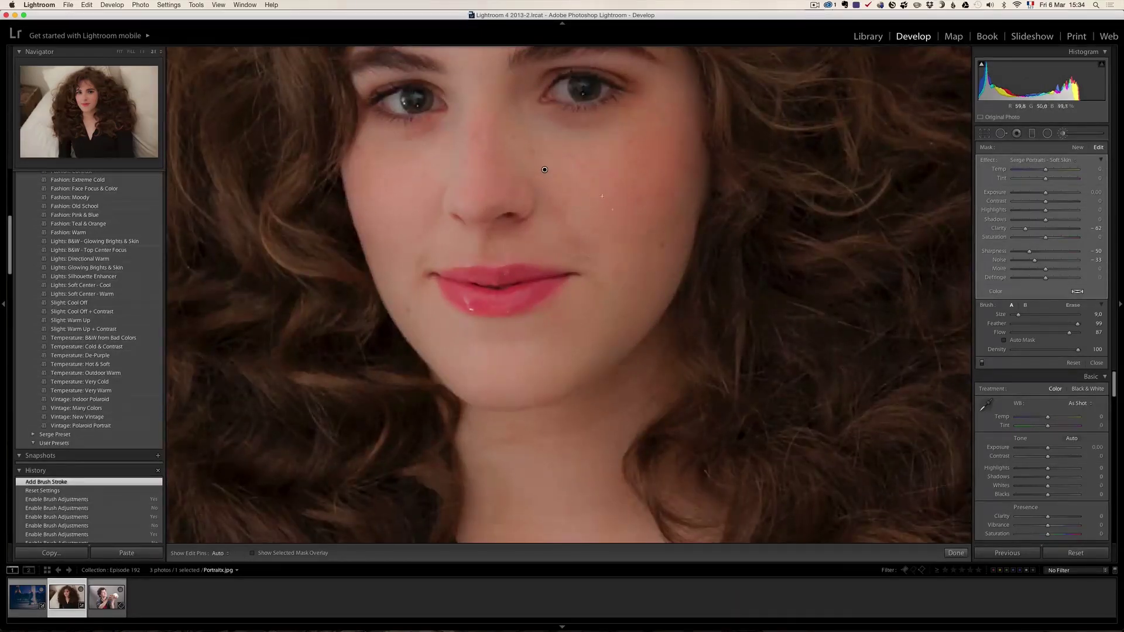
click(982, 363)
click(982, 363)
click(982, 363)
click(982, 364)
click(982, 363)
click(982, 363)
click(982, 364)
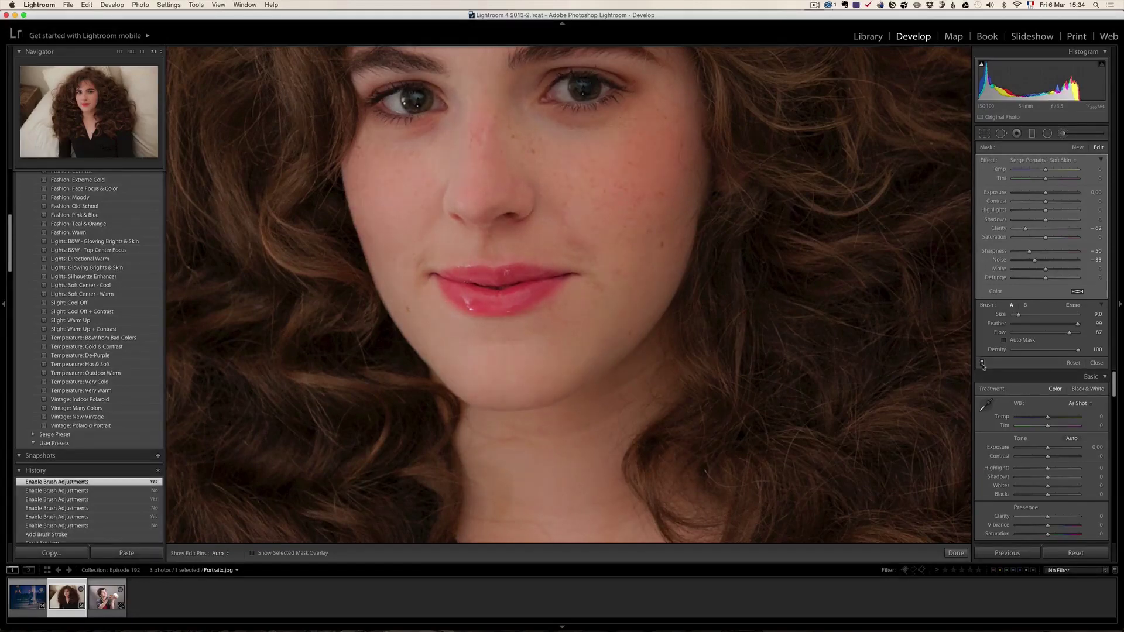
Step: Start a new brush mask with the Serge Portraits - Eyes Whiten effect
drag(615, 169, 622, 261)
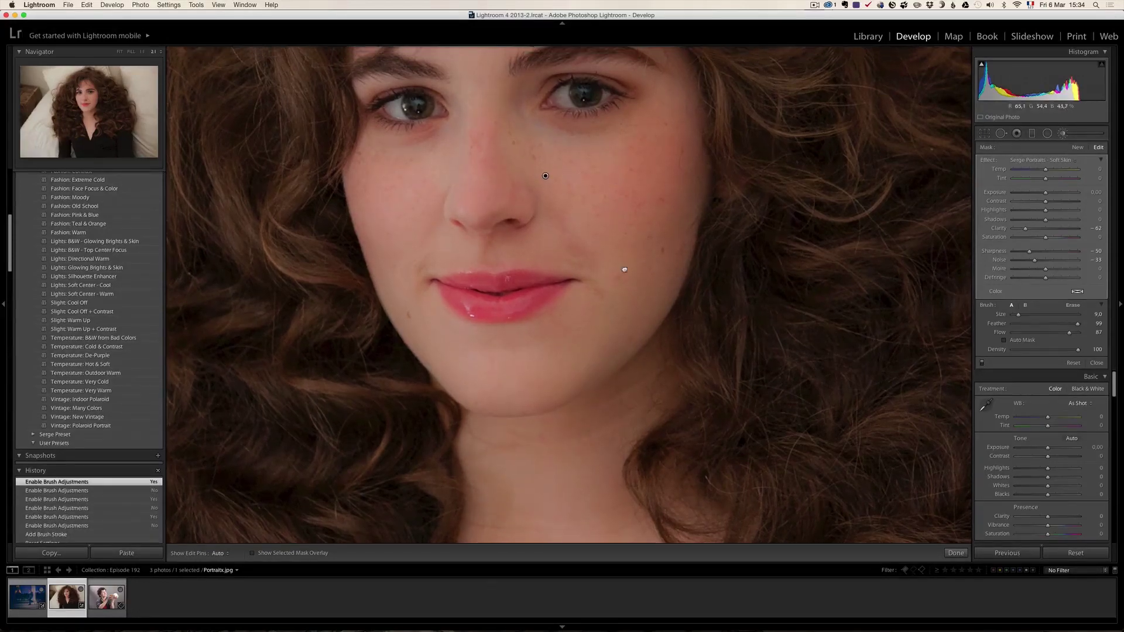
click(1077, 149)
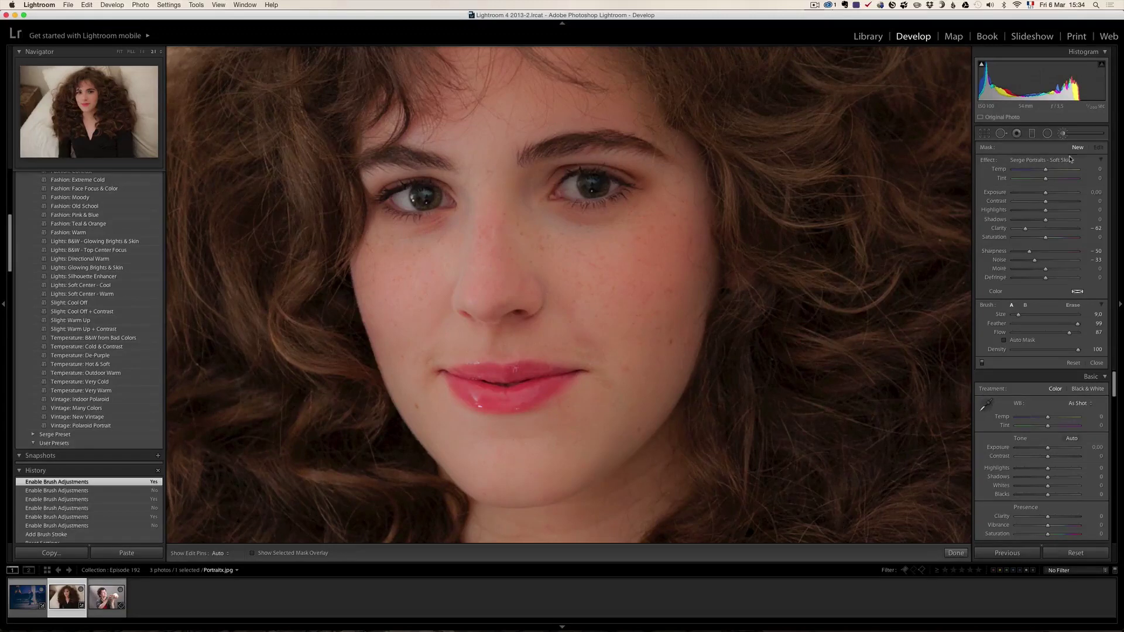
click(1075, 159)
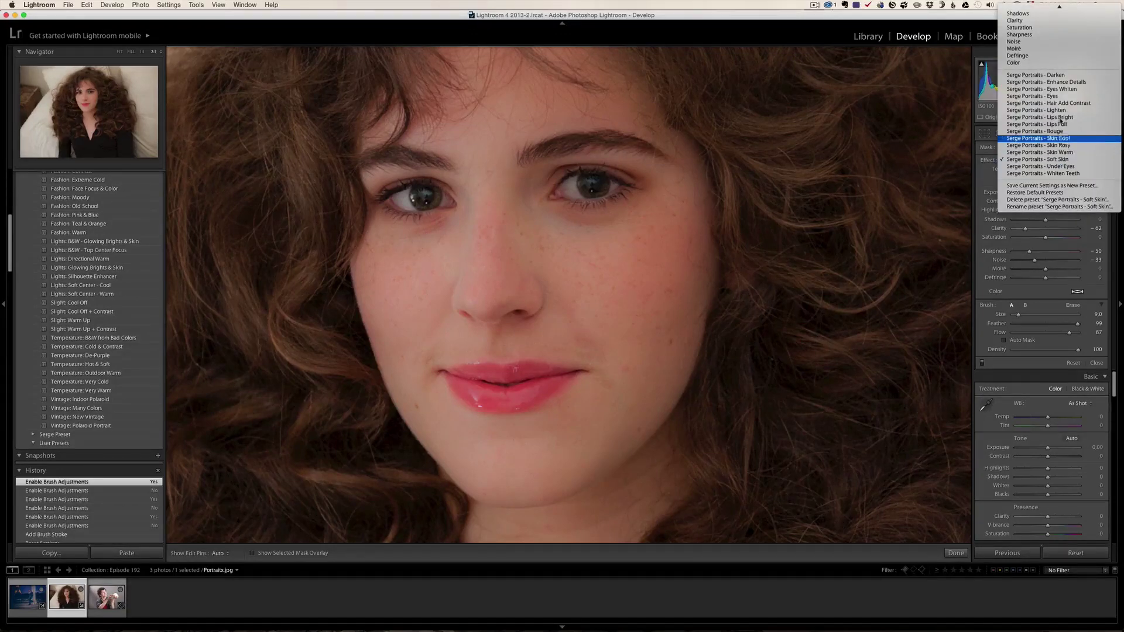
click(673, 171)
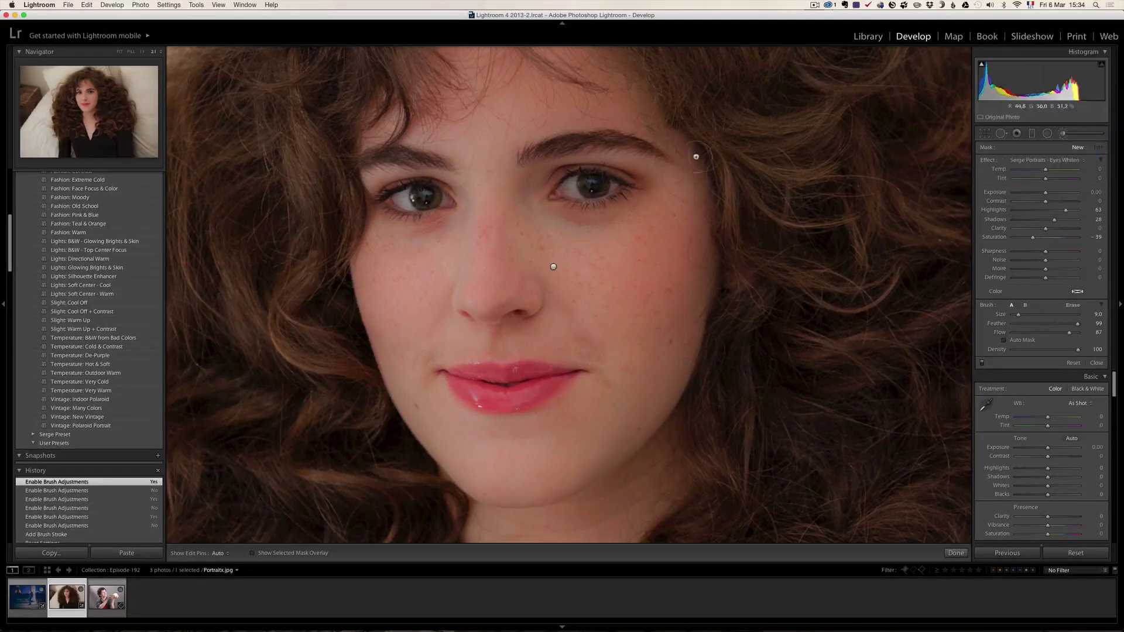
Step: Paint the Eyes Whiten effect over the whites of both eyes
key(h)
drag(609, 187, 615, 185)
drag(443, 198, 432, 197)
key(h)
key(h)
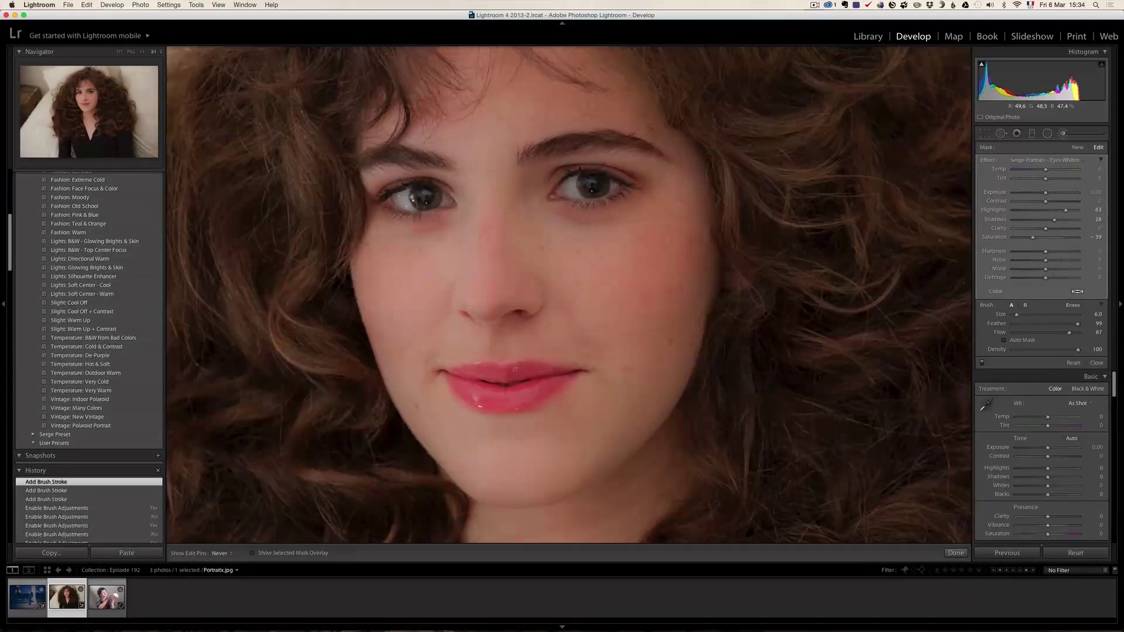
drag(570, 182, 551, 190)
Step: Duplicate the eye-whitening brush adjustment and reduce the Highlights of the duplicate
key(h)
right_click(571, 182)
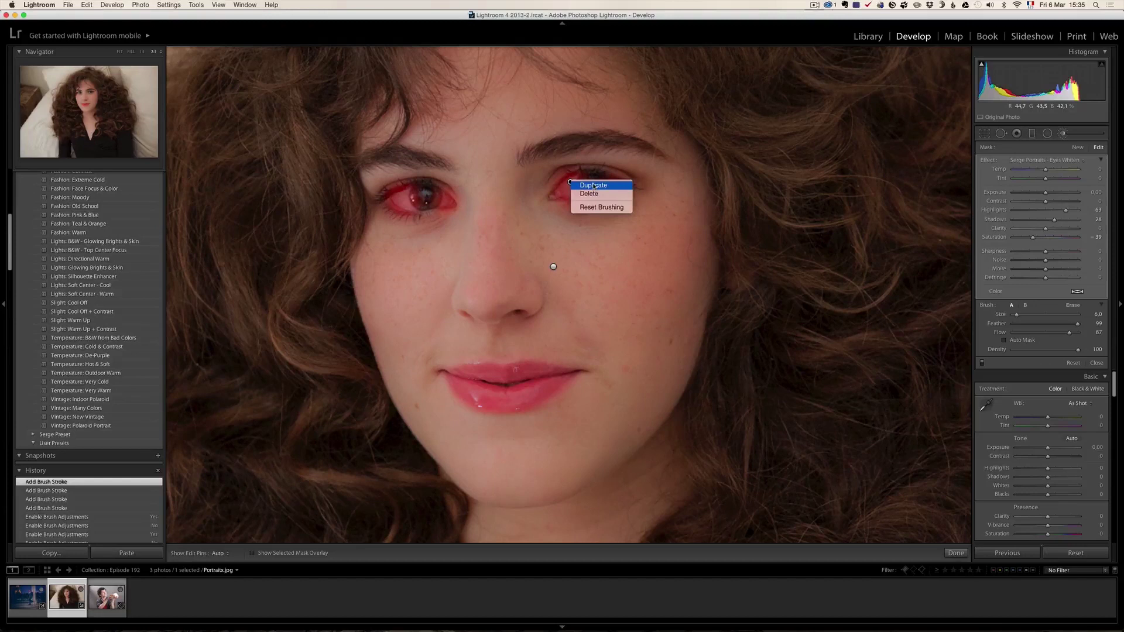
click(594, 185)
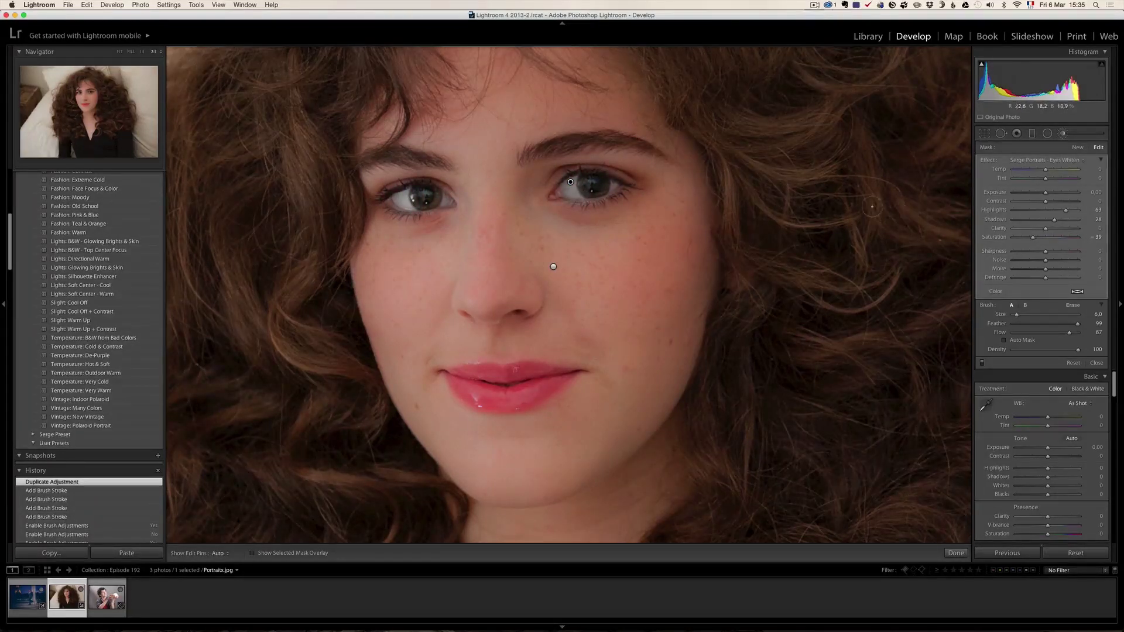
click(1056, 212)
Step: Create a new brush mask with the Serge Portraits - Eyes effect and paint it over both irises
click(1078, 149)
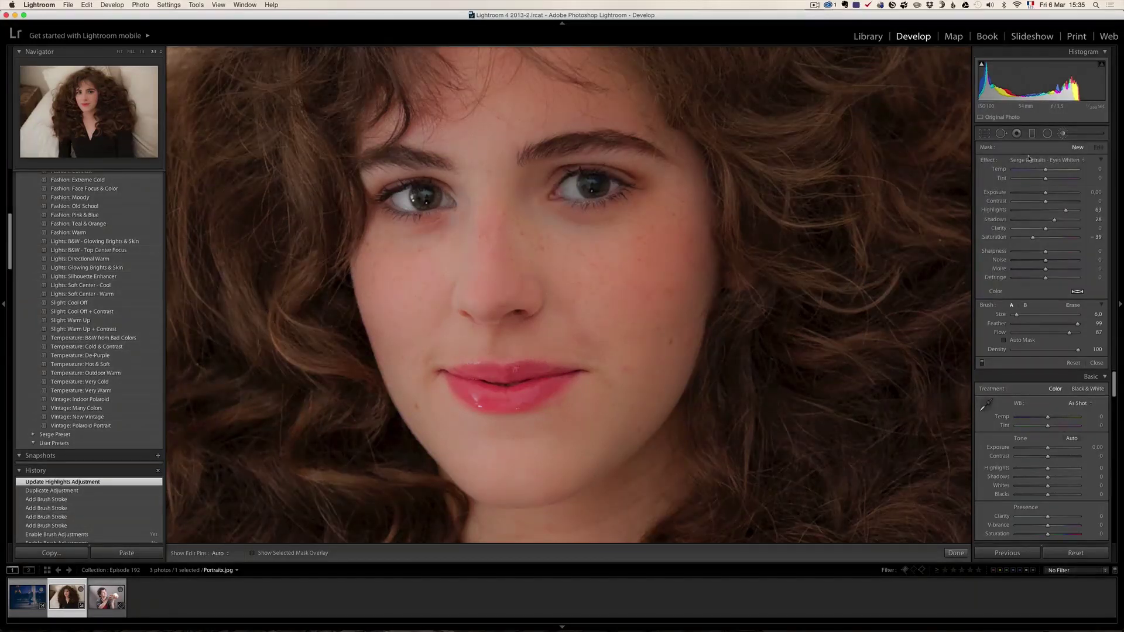
click(1051, 160)
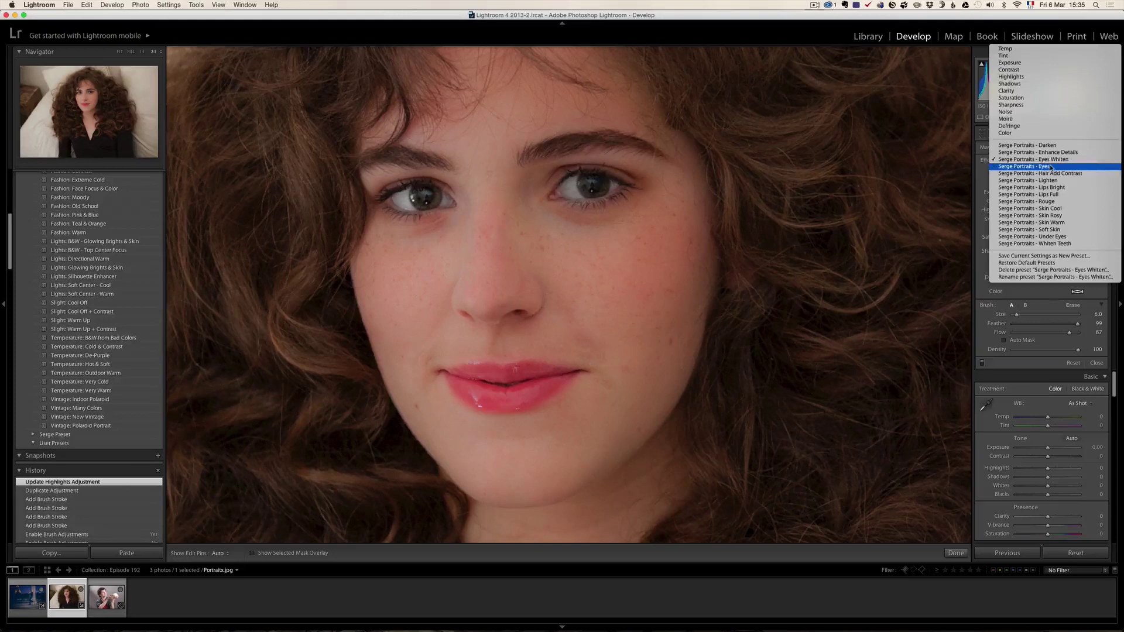
click(1031, 166)
key(h)
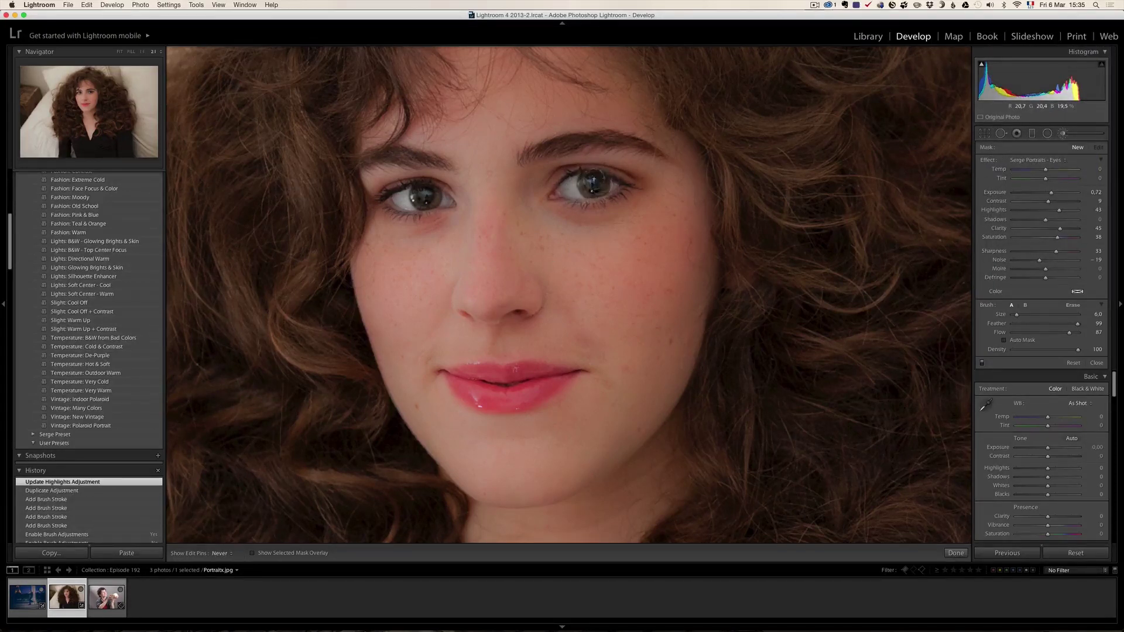
key(h)
drag(590, 186, 594, 190)
mouse_move(432, 192)
mouse_down()
mouse_move(423, 199)
mouse_move(434, 198)
mouse_up()
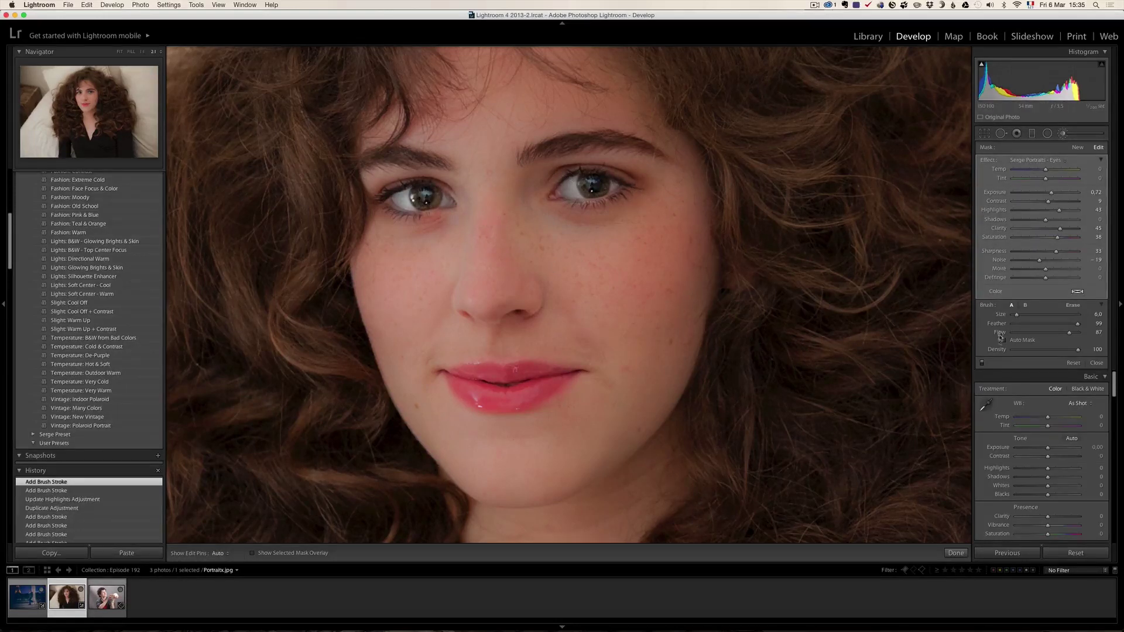
Step: Compare the eyes and skin with all brush adjustments switched off and on
click(982, 363)
click(982, 363)
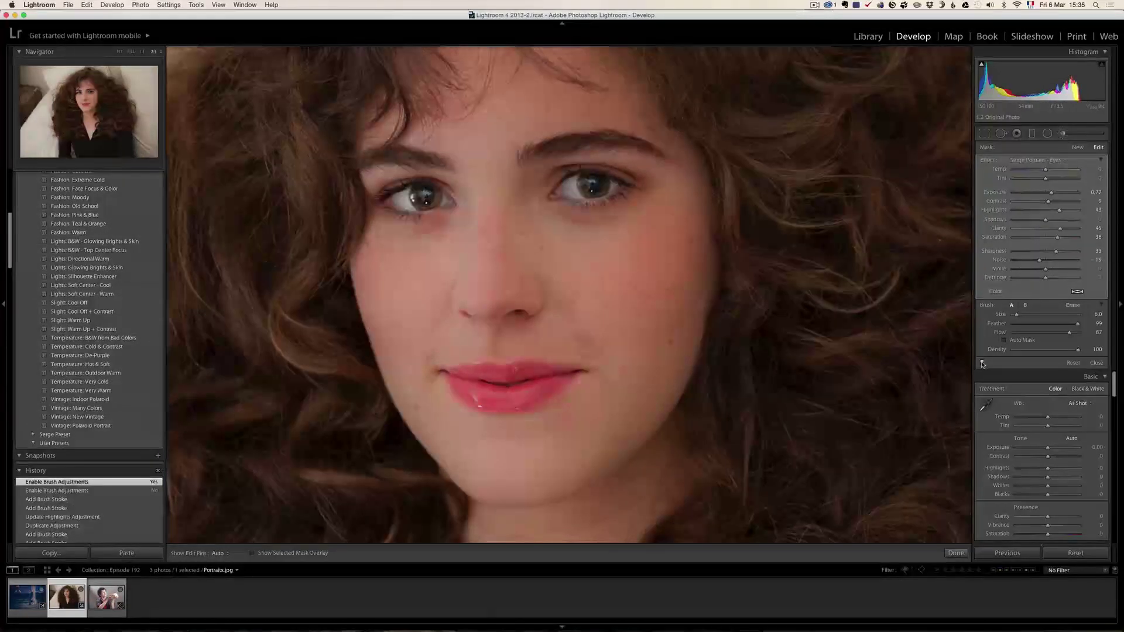
click(983, 363)
click(982, 363)
click(982, 363)
click(982, 363)
Step: Start a new brush mask with the Serge Portraits - Lips Bright effect and turn Auto Mask on
click(1079, 148)
click(1055, 161)
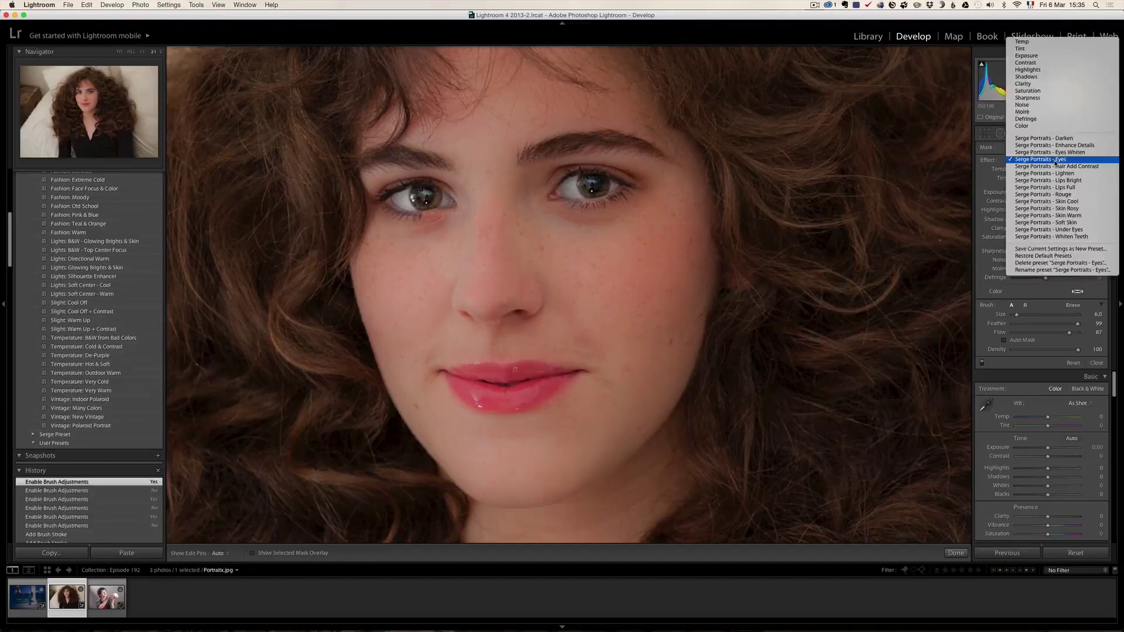
click(1085, 181)
scroll(780, 336, up, 2)
key(a)
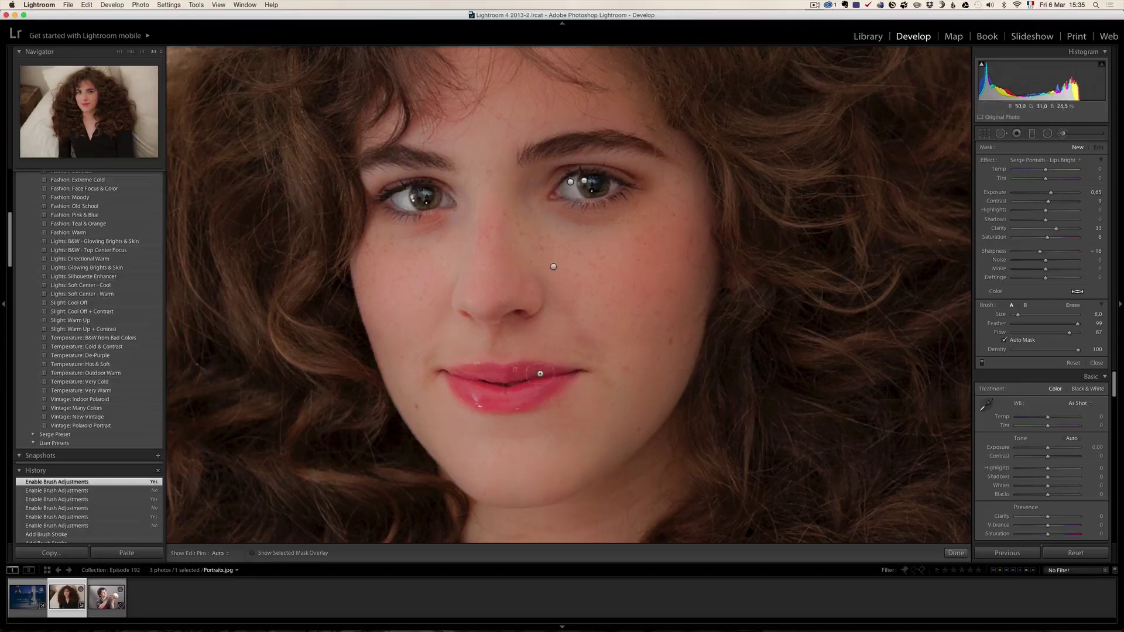
Step: Set the brush size to 9 and paint the Lips Bright effect over the lips
scroll(547, 374, up, 1)
key(h)
mouse_move(562, 371)
mouse_down()
mouse_move(482, 373)
mouse_move(463, 388)
mouse_move(527, 396)
mouse_move(565, 374)
mouse_up()
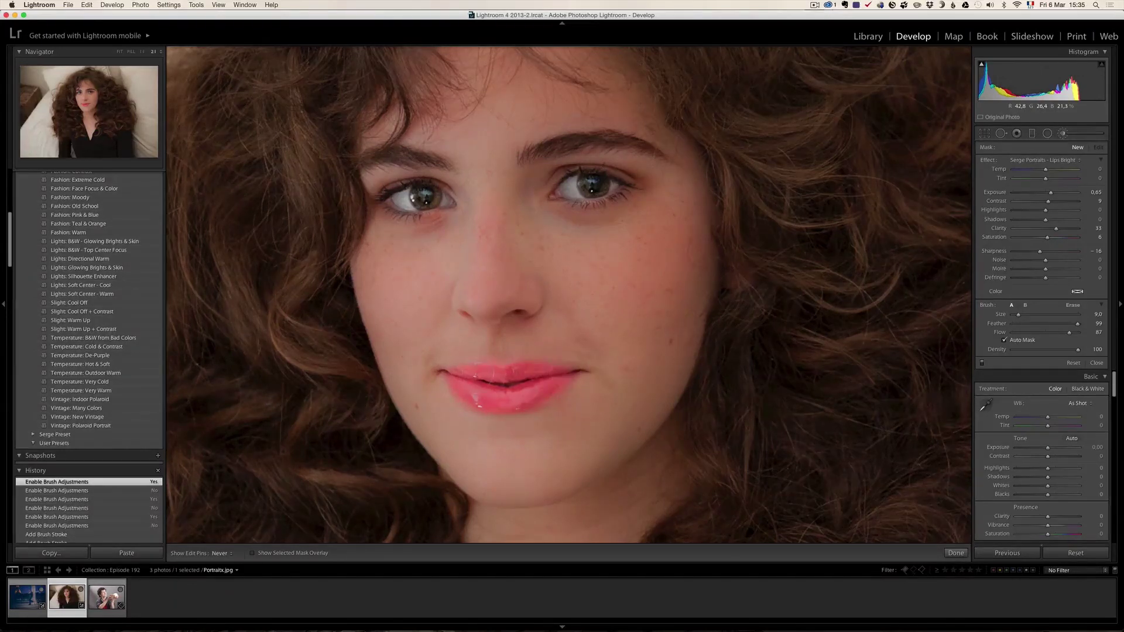
Step: Touch up the corner of the lips and switch the lip mask's effect to Serge Portraits - Lips Full
drag(565, 375, 566, 373)
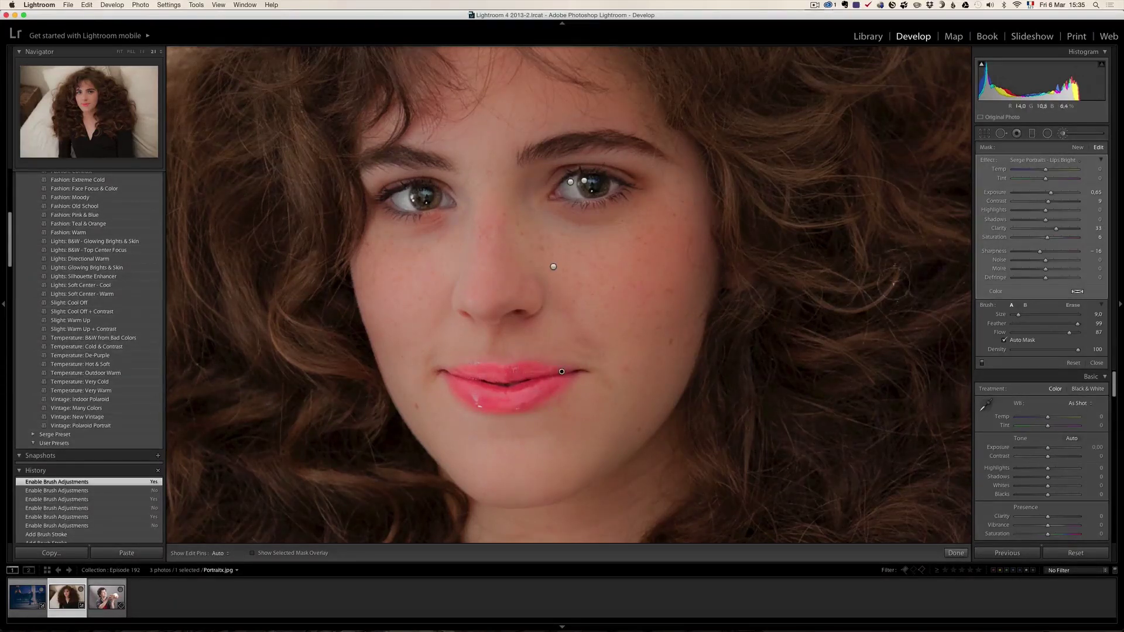
click(1044, 160)
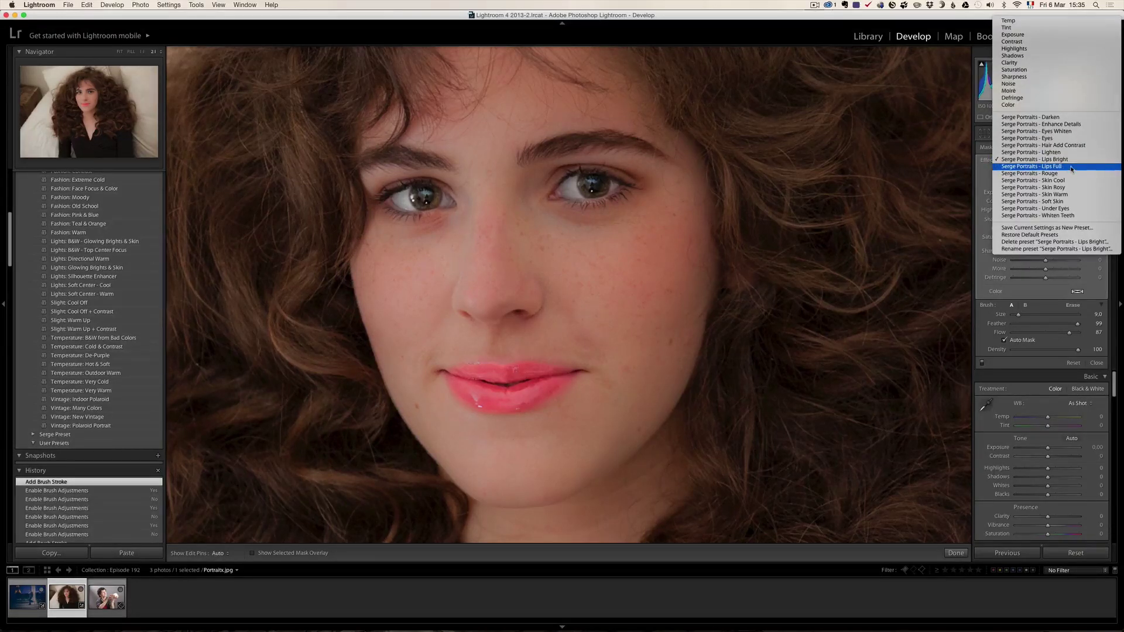
click(1072, 169)
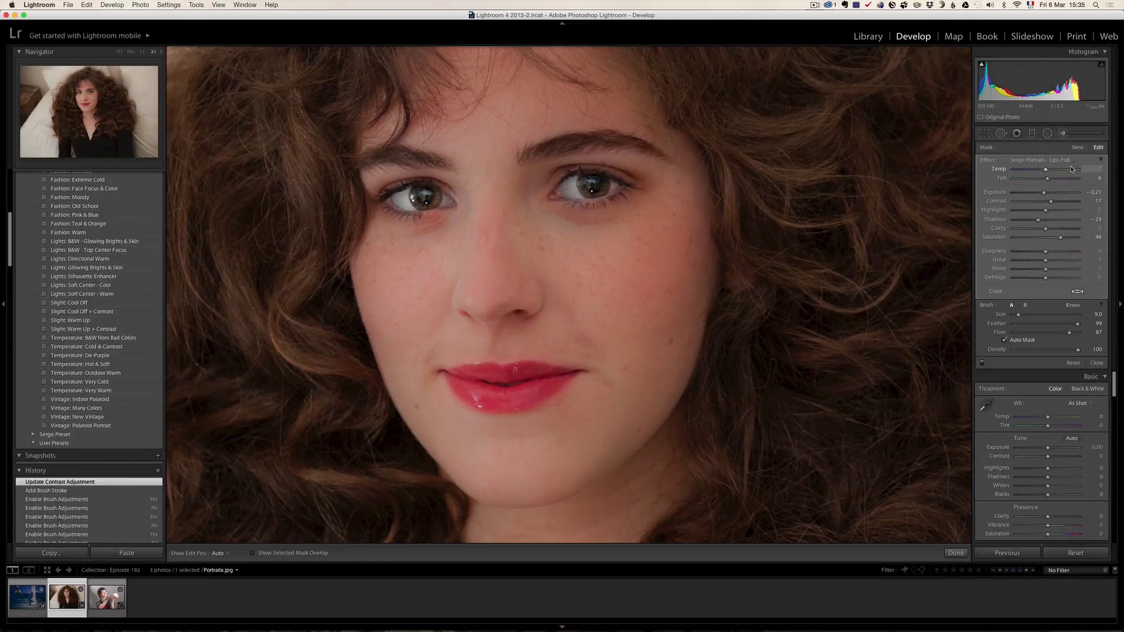
Step: Compare the portrait with the brush adjustments switched off and on, both close up and with the whole photo fitted in view
click(983, 364)
click(983, 363)
click(983, 364)
click(983, 363)
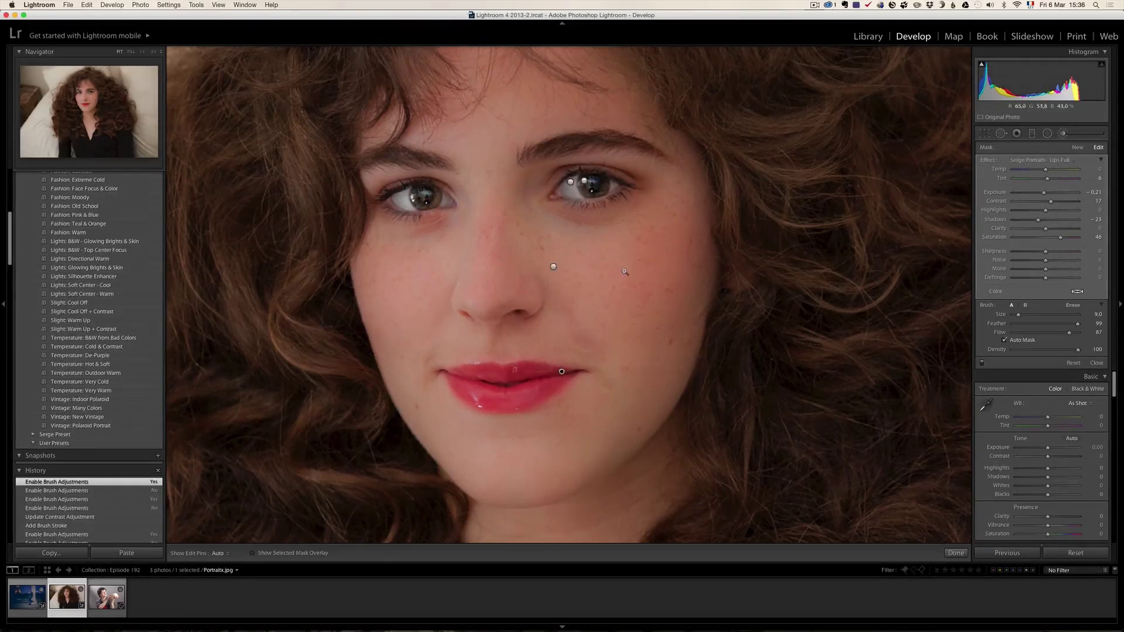
key(z)
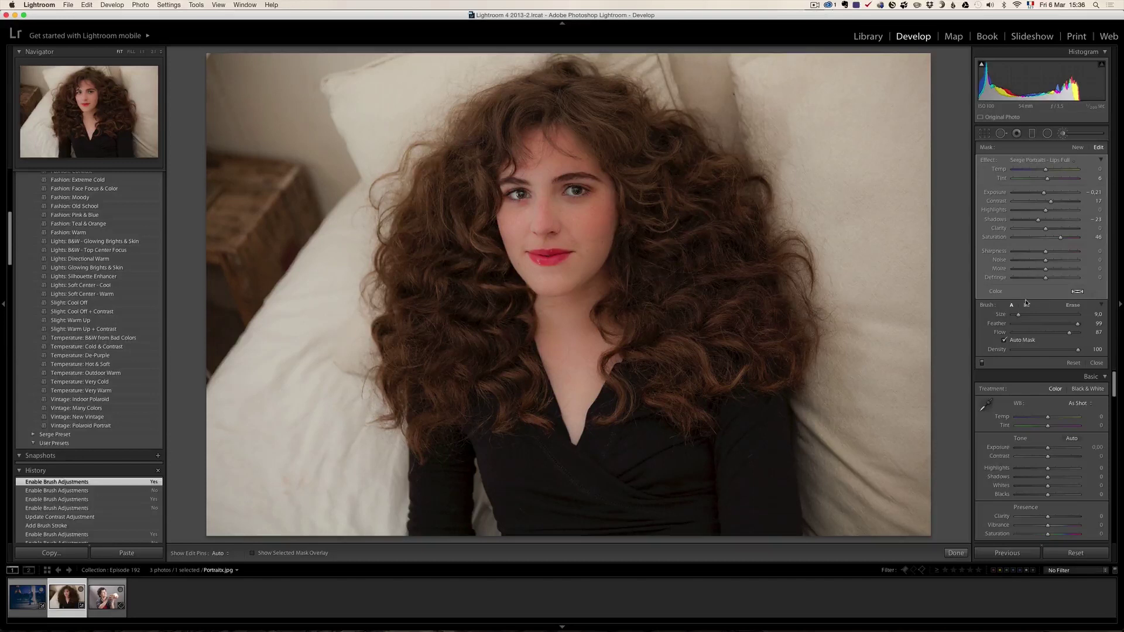
click(982, 363)
click(982, 363)
Step: Create a new brush mask with the Serge Portraits - Hair Add Contrast effect and paint it over the hair at brush size 12
click(1080, 148)
click(1068, 160)
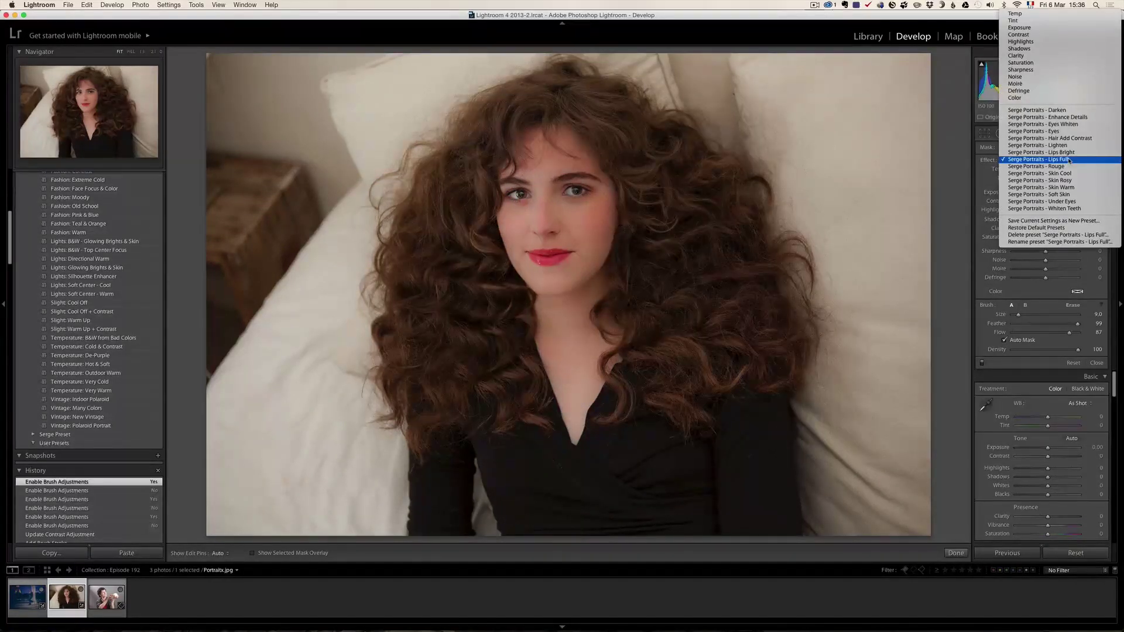
click(1079, 138)
key(h)
scroll(638, 193, up, 3)
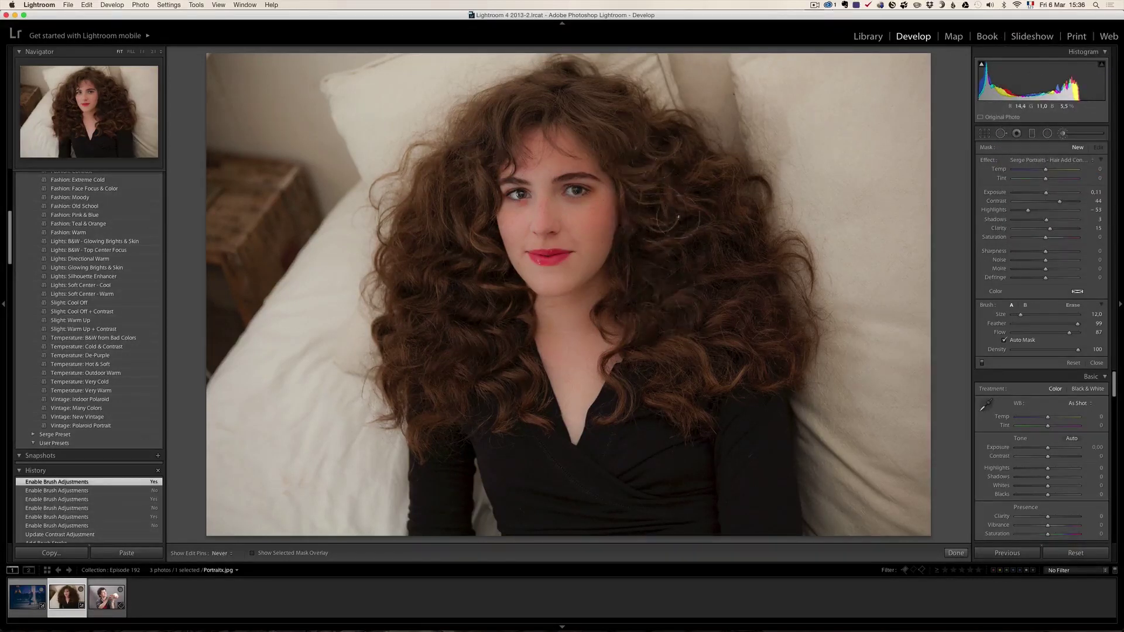
click(751, 329)
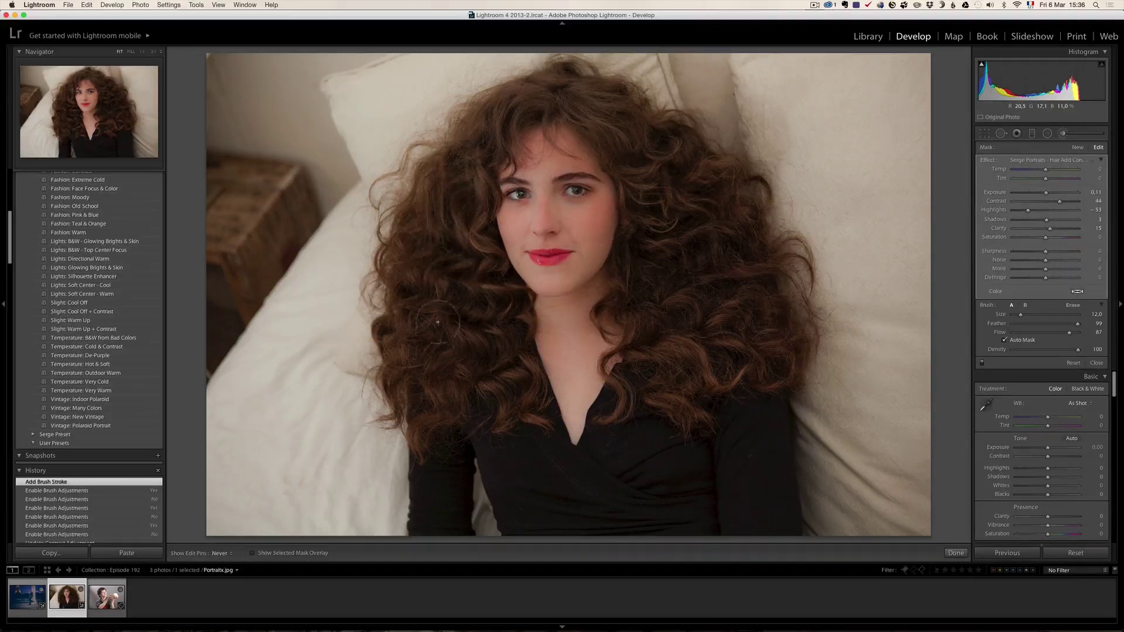
mouse_move(688, 256)
mouse_down()
mouse_move(676, 270)
mouse_move(667, 410)
mouse_up()
click(747, 260)
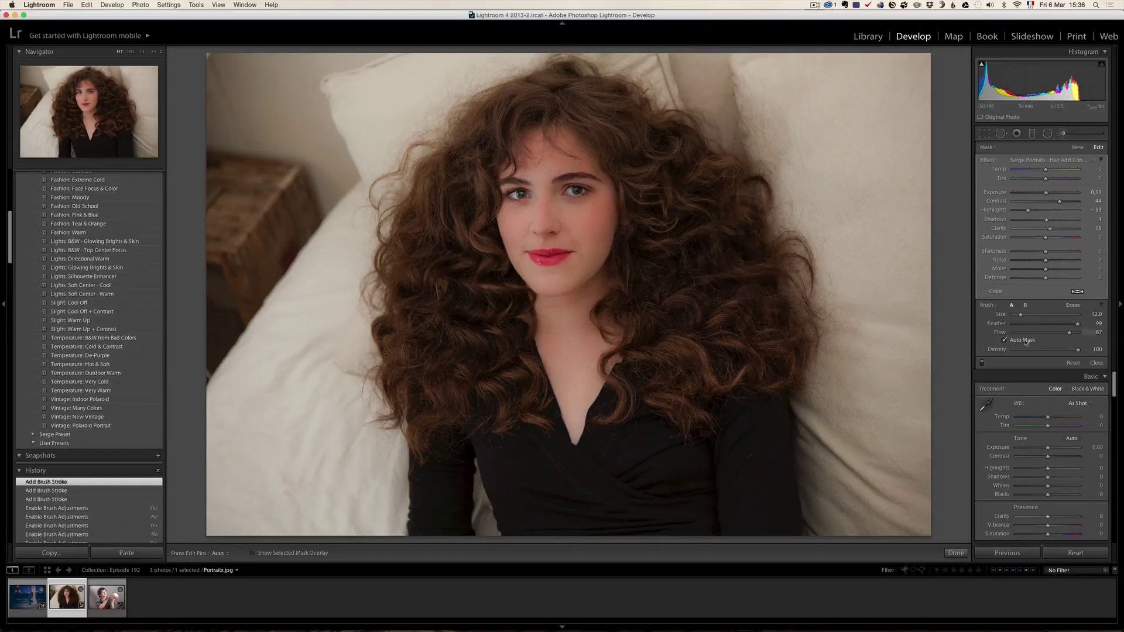
Step: Compare the hair with the brush adjustments off and on, try clarity 59 on the hair mask and bring it down to 14
click(982, 364)
click(982, 363)
click(982, 364)
click(982, 364)
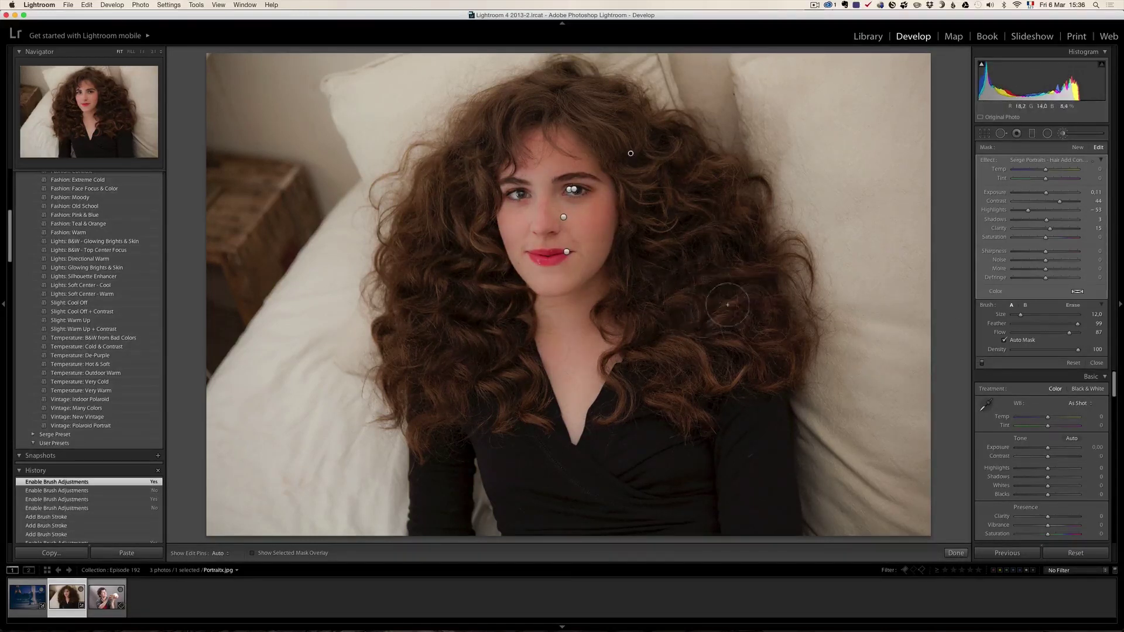
drag(1050, 228, 1063, 228)
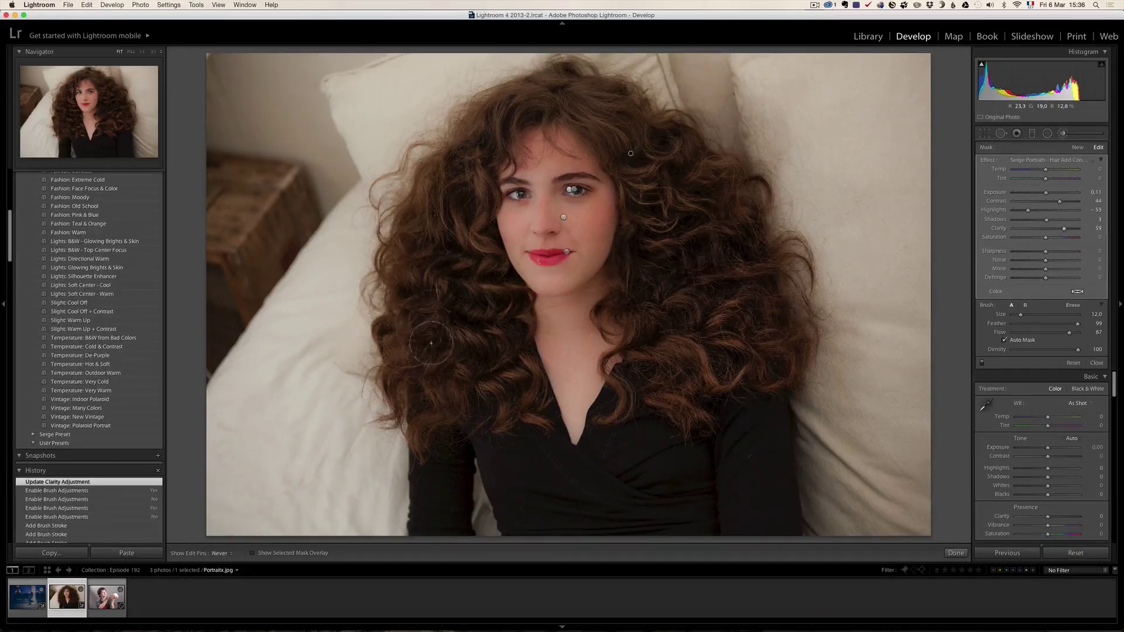
click(1054, 228)
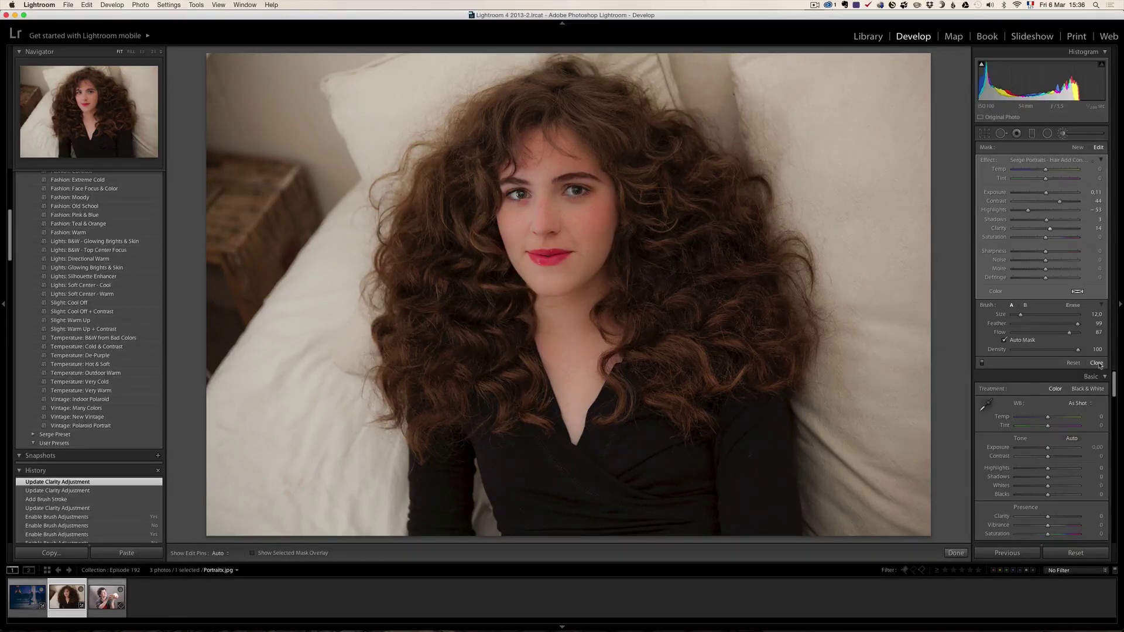
Step: Create a new brush mask with the Serge Portraits - Darken effect and paint it along both sides of the face and the jaw
click(1078, 147)
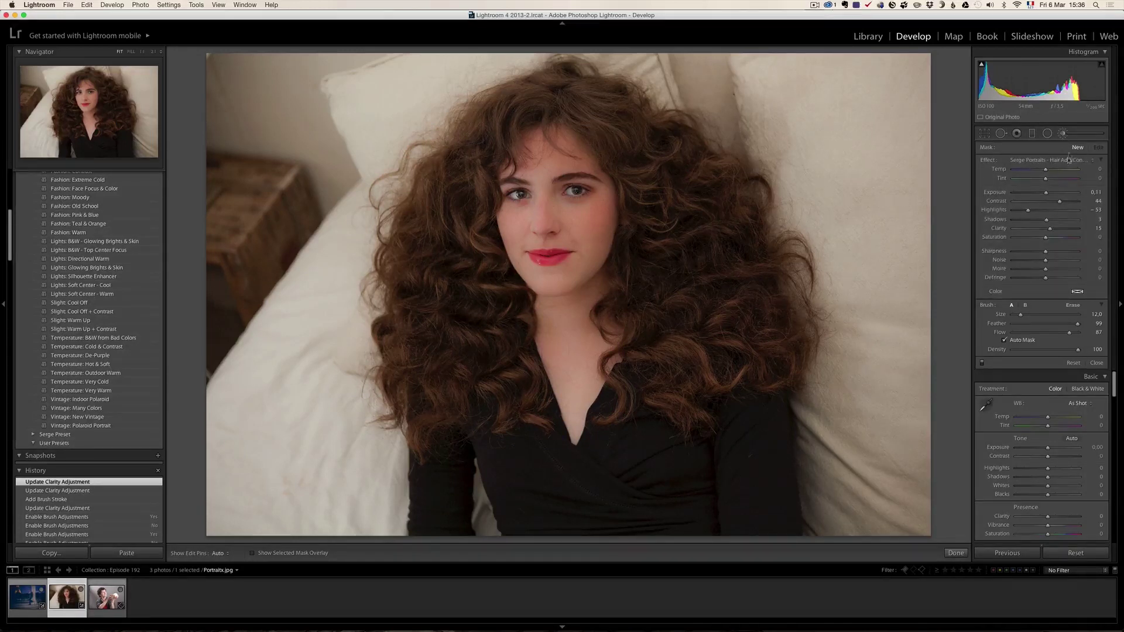
click(1048, 160)
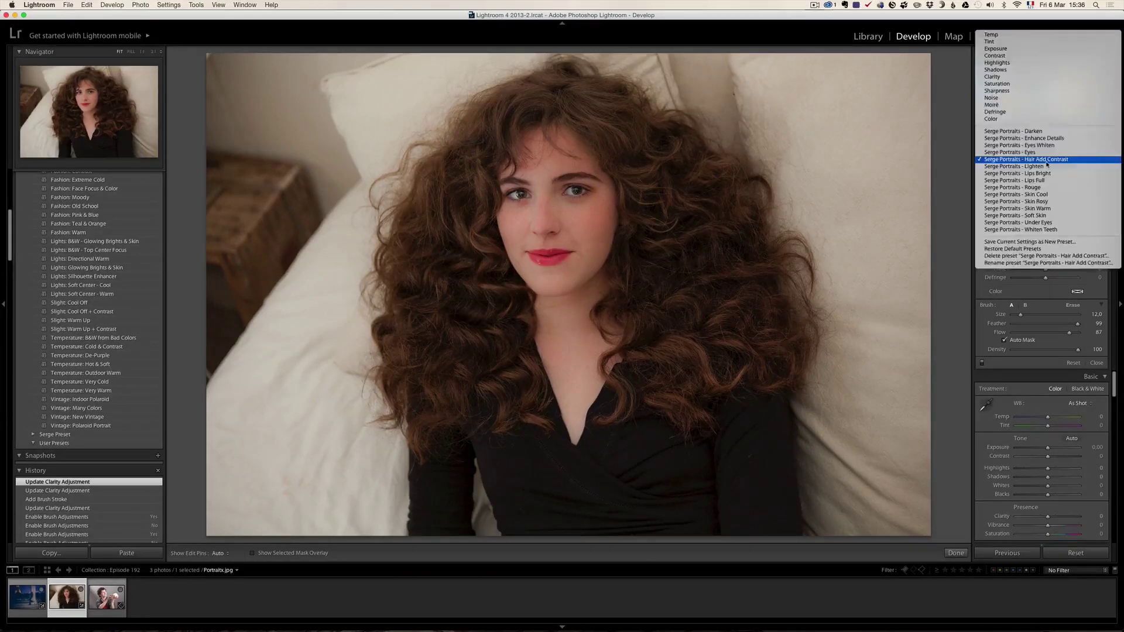
click(1025, 131)
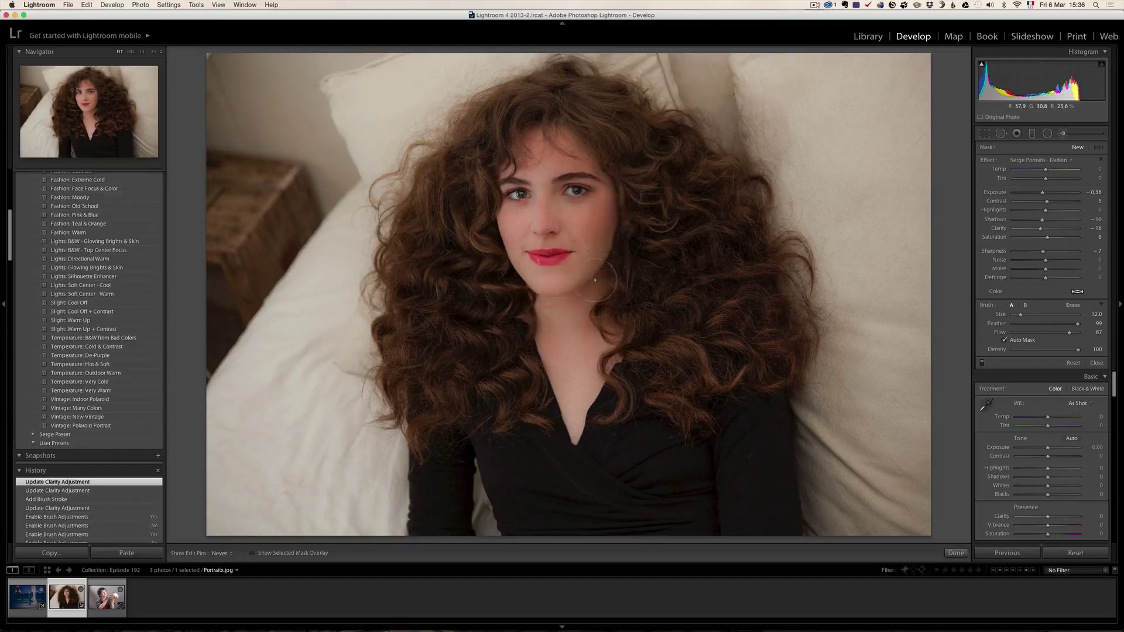
key(h)
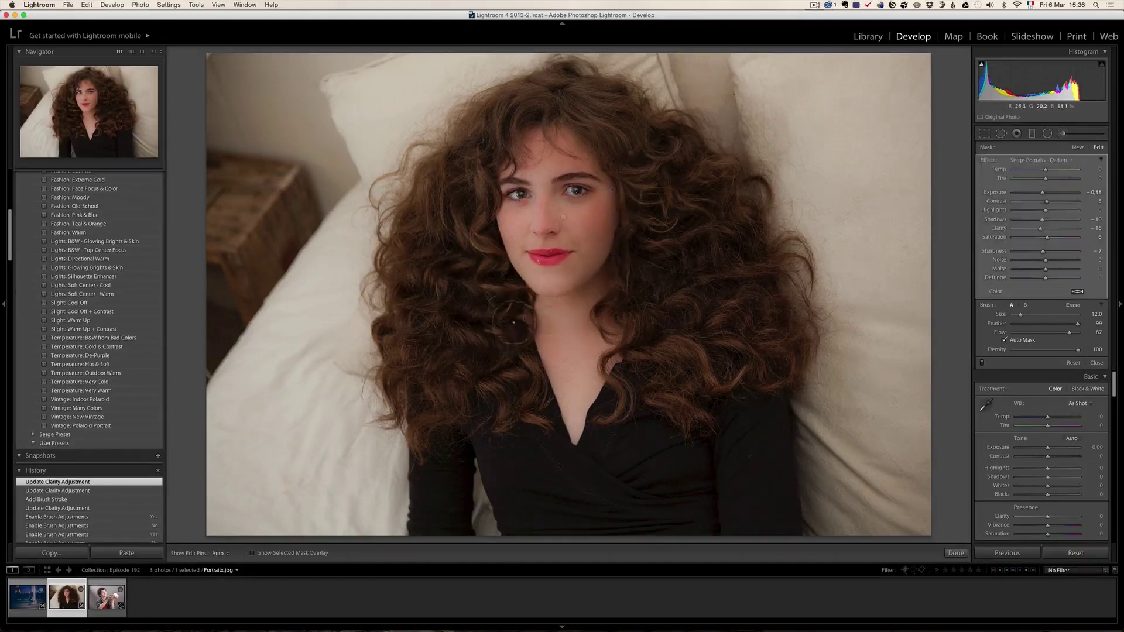
mouse_move(496, 247)
mouse_down()
mouse_move(523, 284)
mouse_move(490, 223)
mouse_move(518, 307)
mouse_move(502, 224)
mouse_move(506, 275)
mouse_move(521, 293)
mouse_up()
key(h)
key(h)
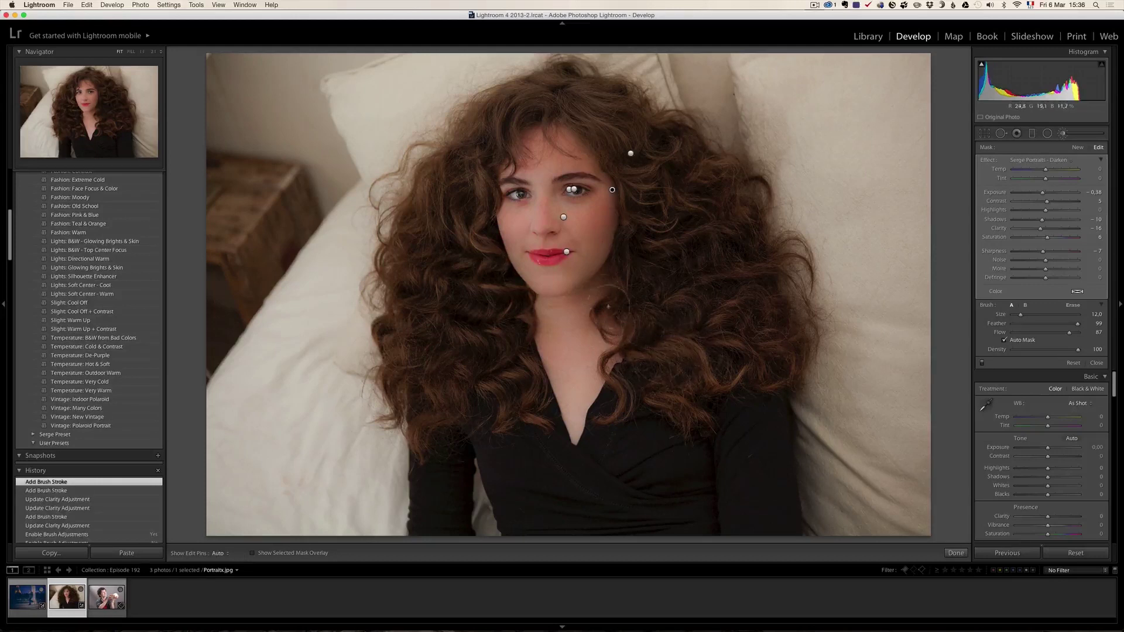
Step: Start a brush mask with the Serge Portraits - Lighten effect, set the edit pins to Never show, and paint over the face
click(1067, 160)
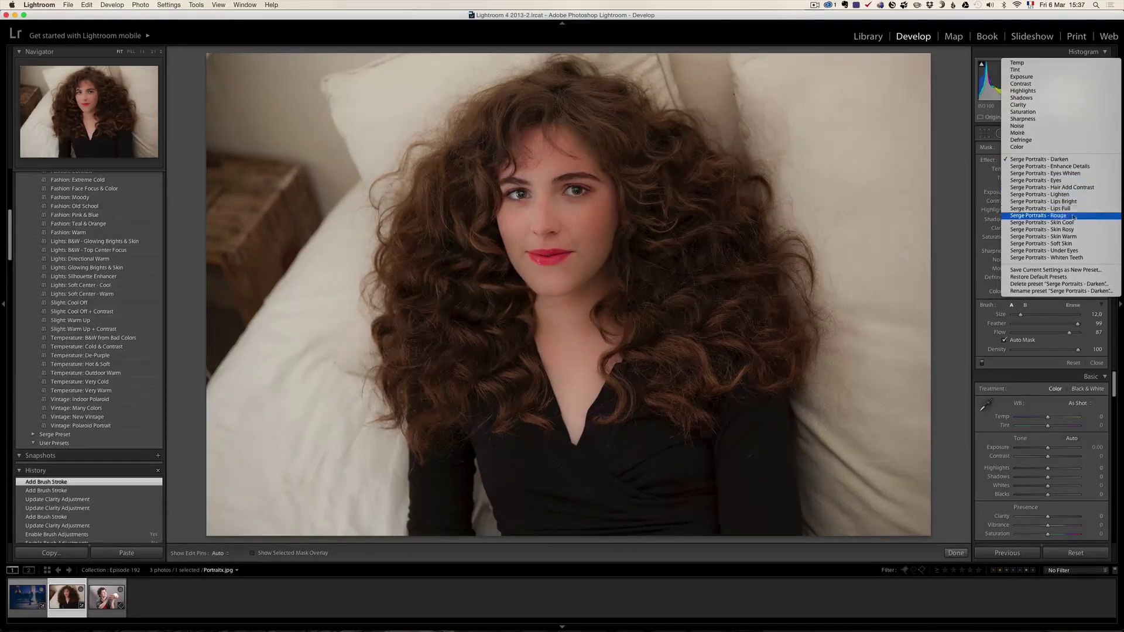
click(1069, 195)
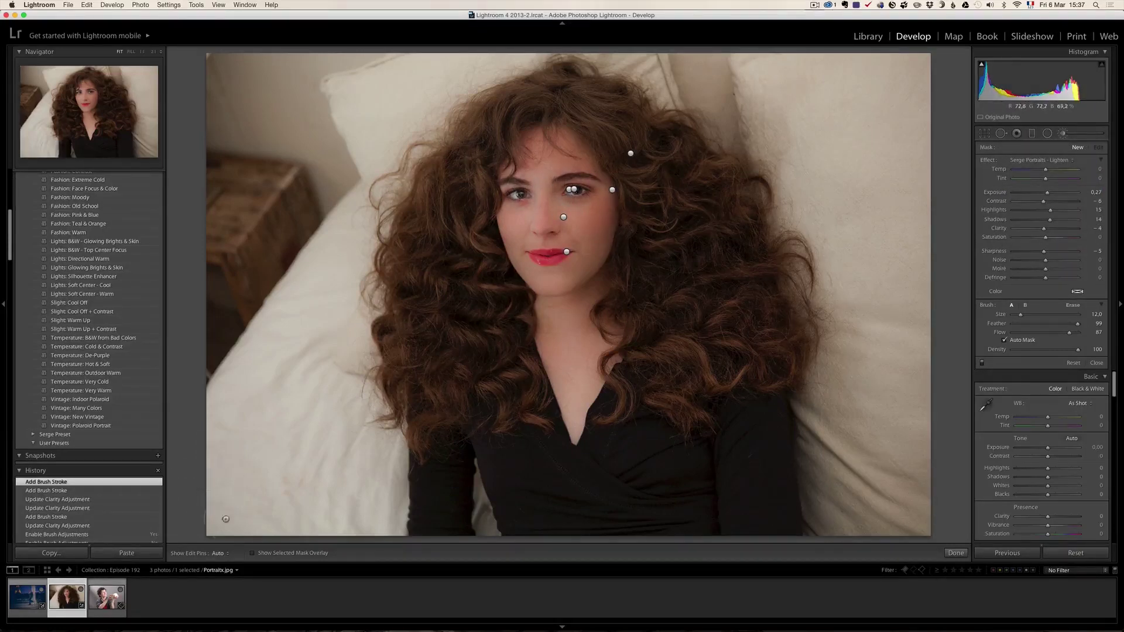
click(228, 556)
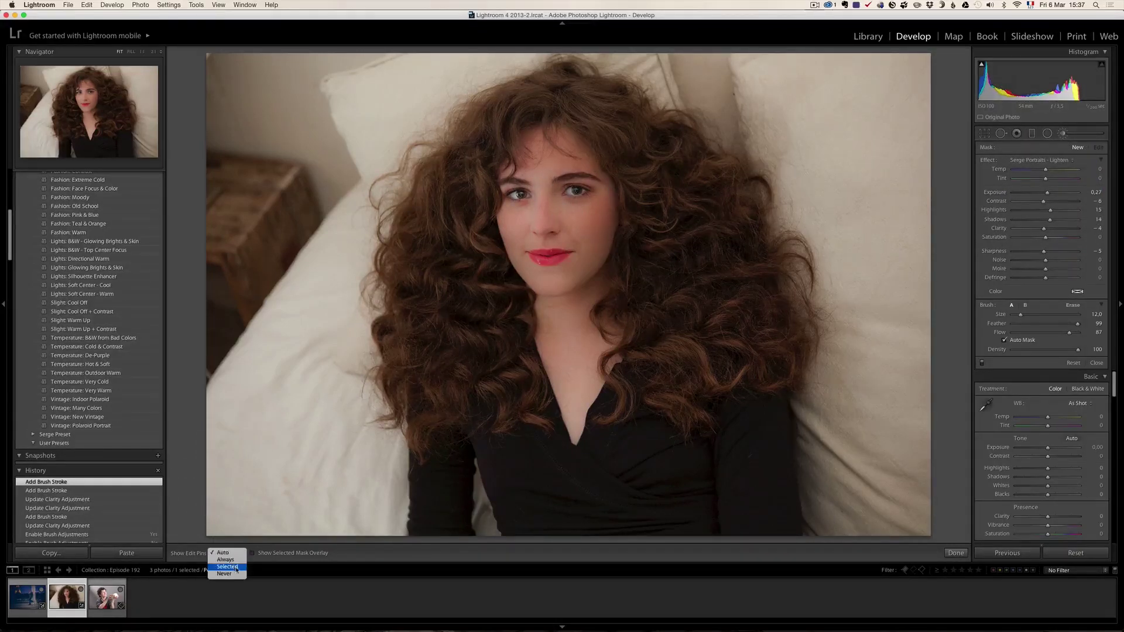
click(238, 575)
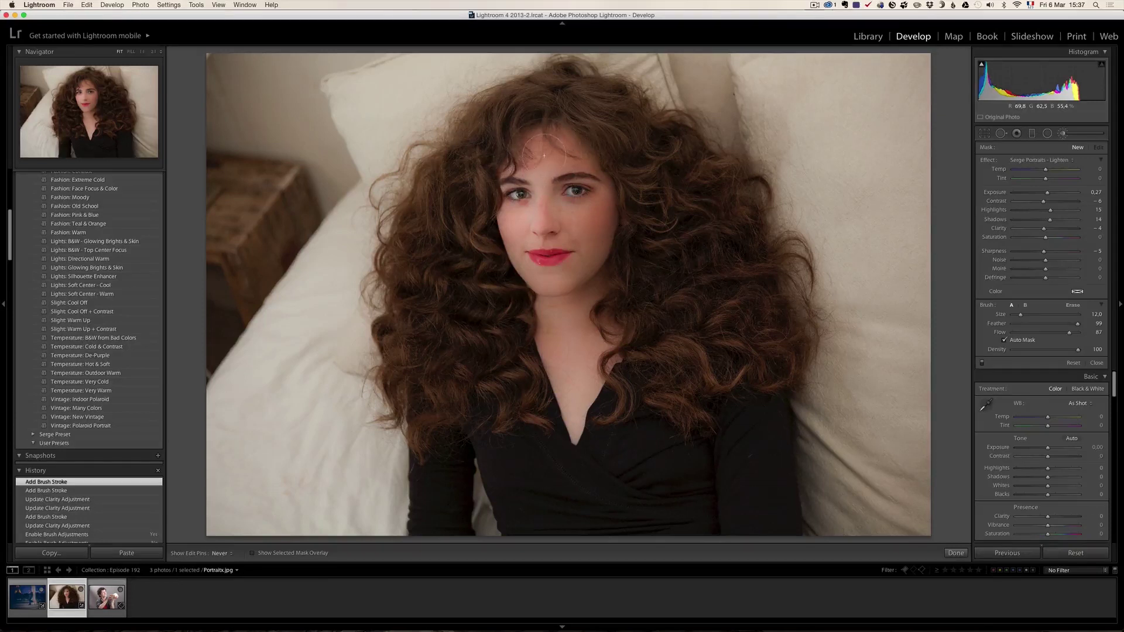
mouse_move(614, 246)
mouse_down()
mouse_move(595, 170)
mouse_move(597, 188)
mouse_up()
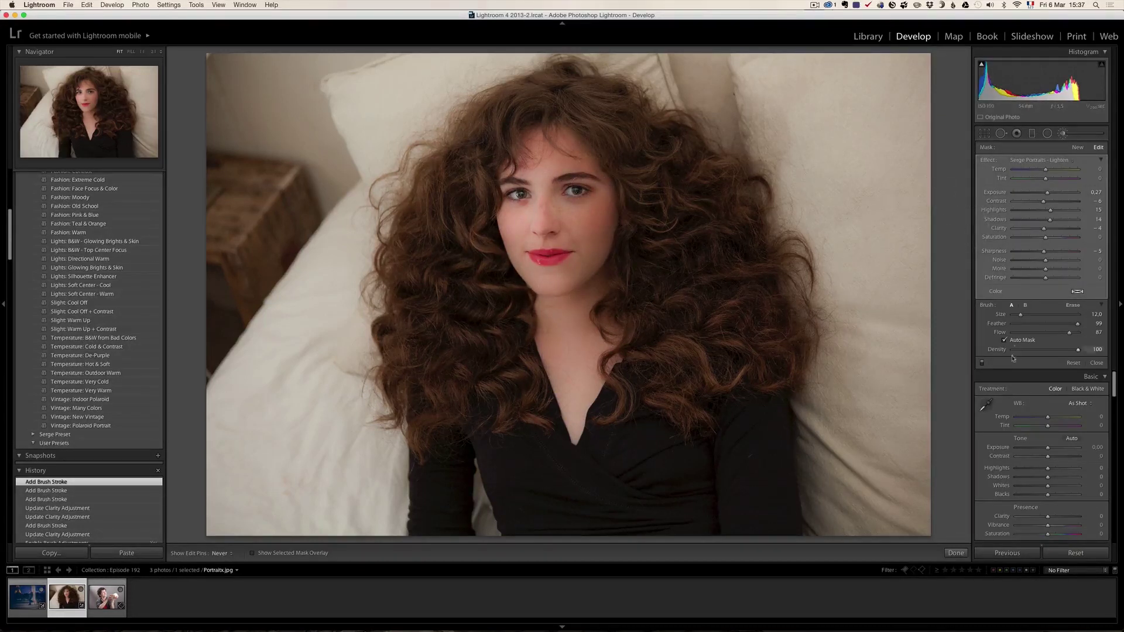
Step: Compare the face with the brush adjustments off and on, and set the edit pins display back to Auto
click(983, 364)
click(982, 364)
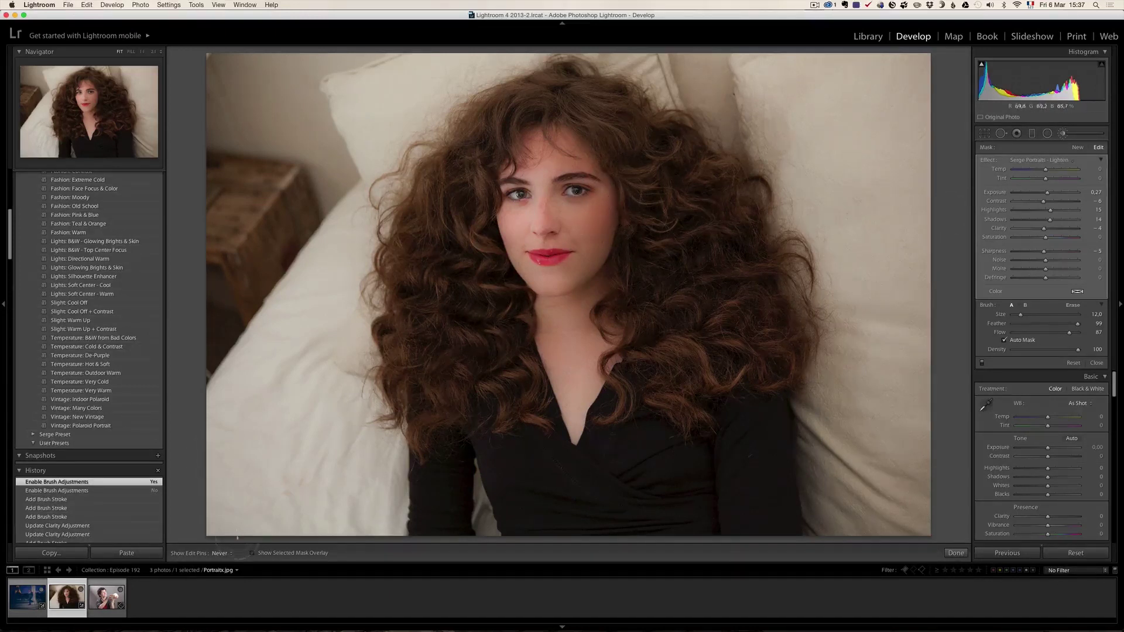
click(227, 553)
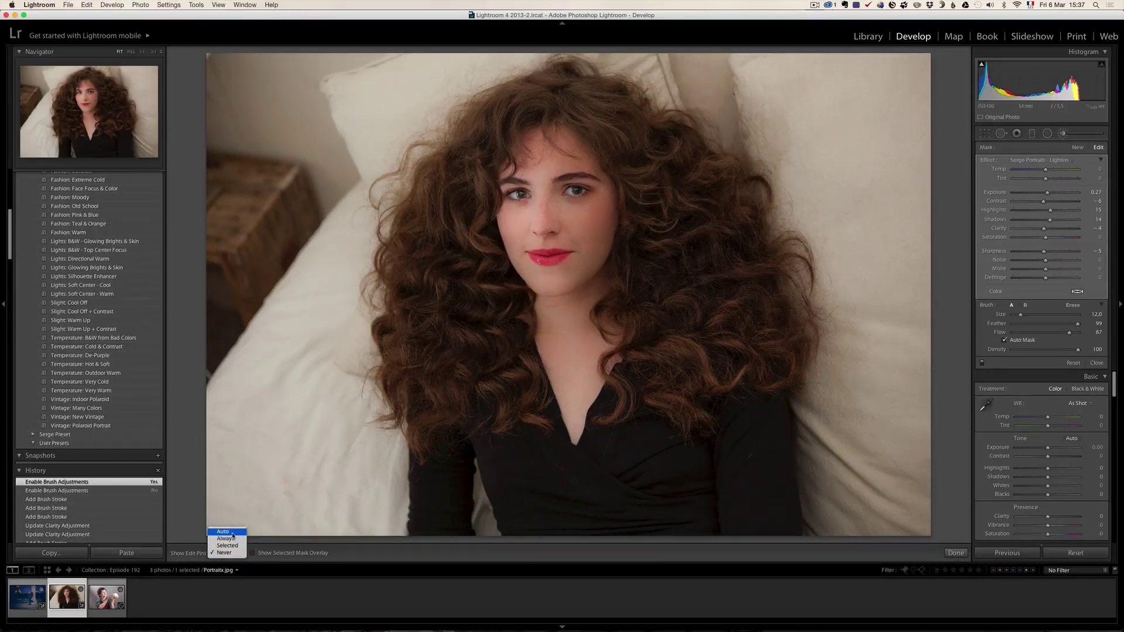
click(232, 533)
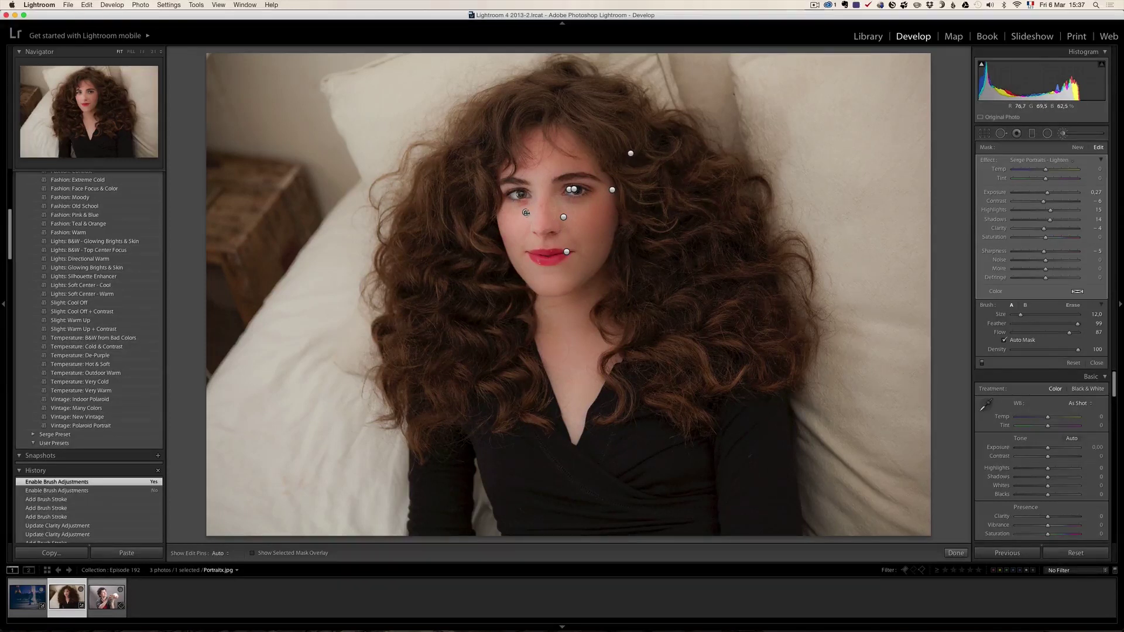
Step: Select the Darken mask's pin beside the eye and delete that brush adjustment
mouse_move(527, 213)
mouse_move(615, 191)
click(613, 190)
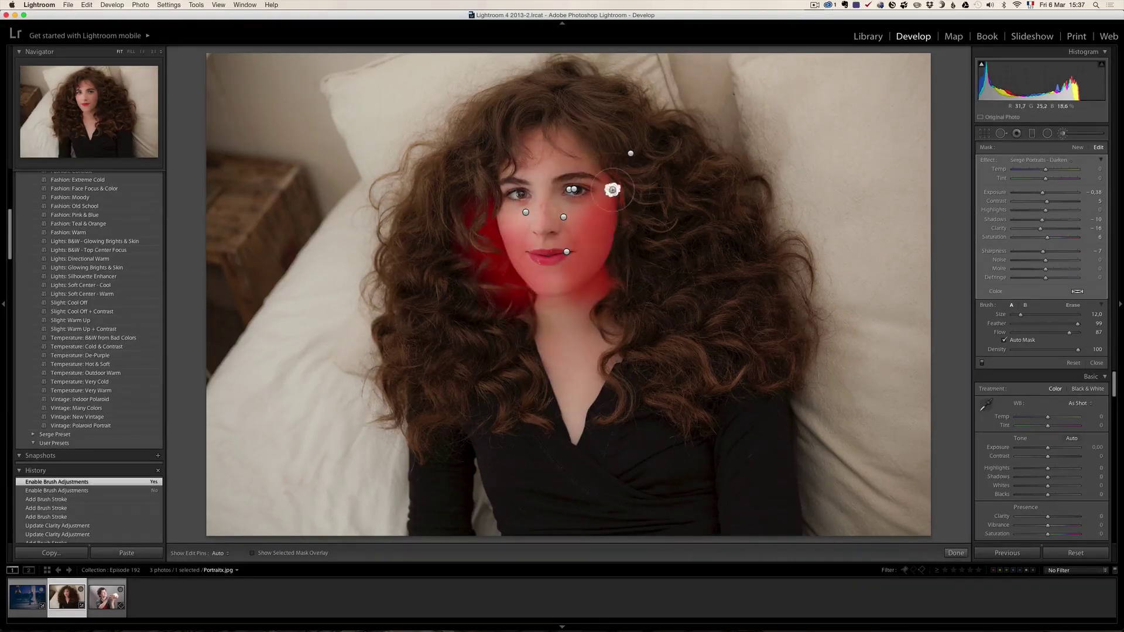
key(Delete)
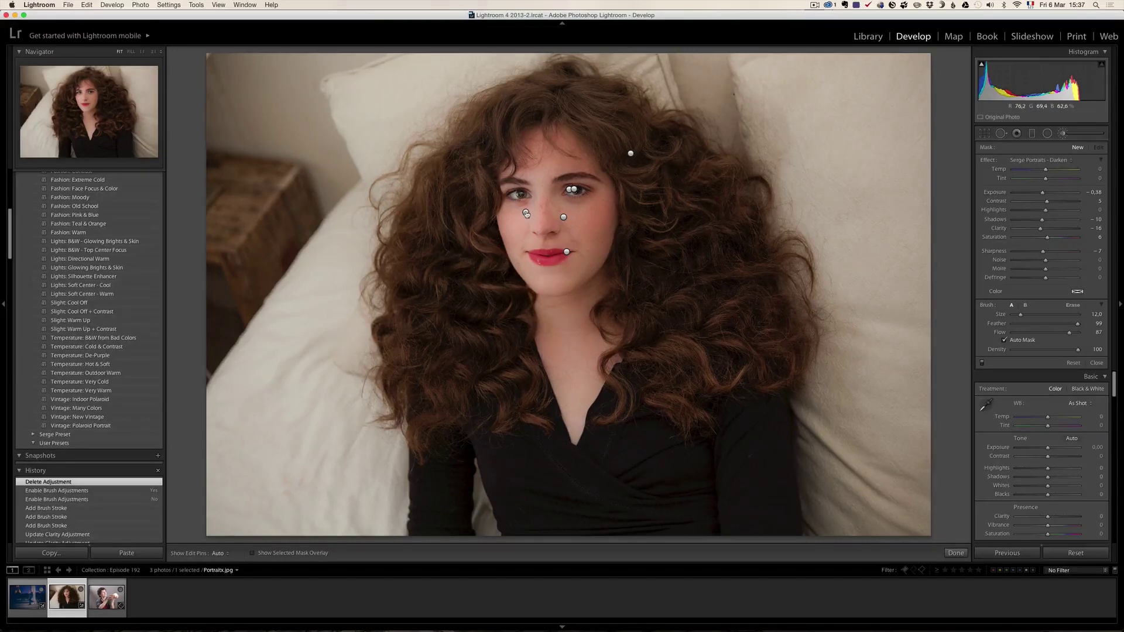
Step: Select the Lighten mask and erase part of it with the Erase brush at flow 46 and size 13
click(527, 213)
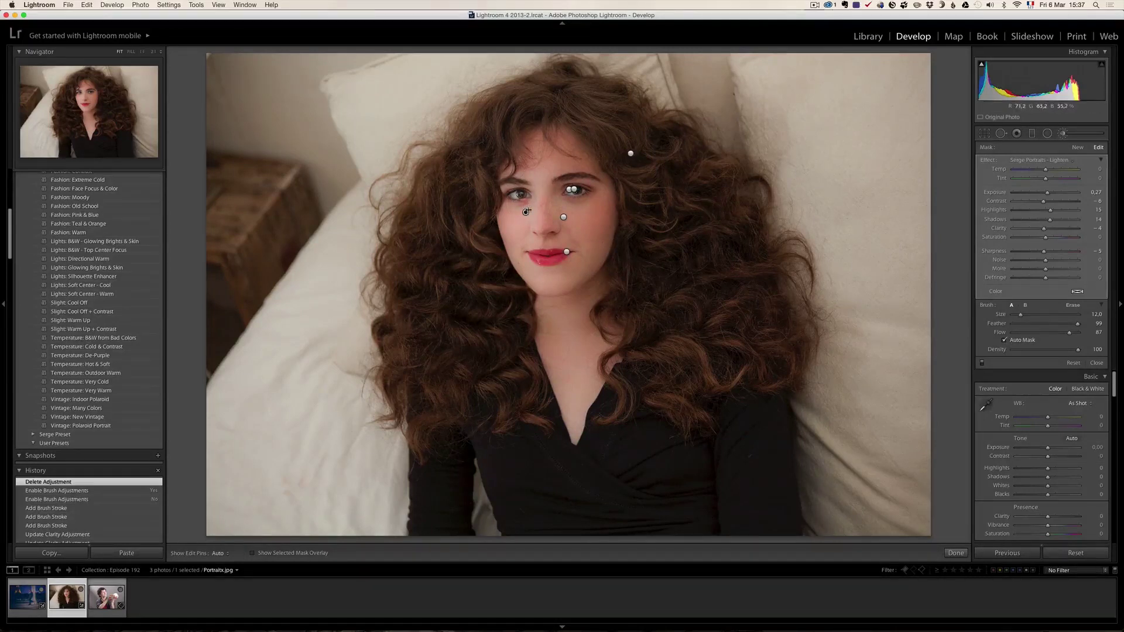
key(alt)
drag(1078, 333, 1045, 336)
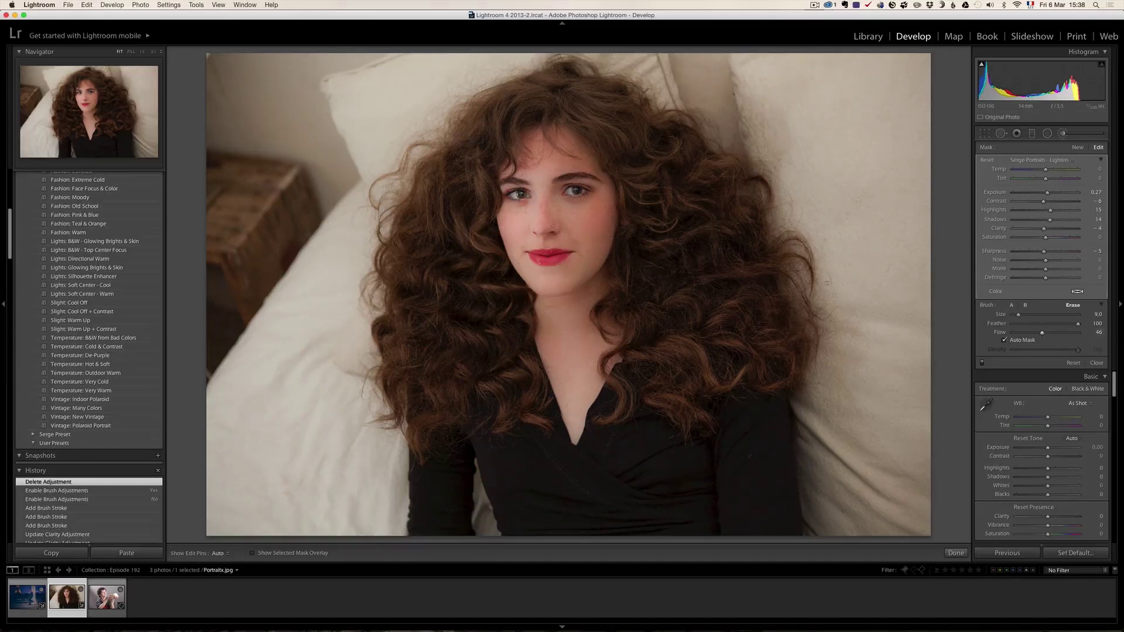
key(h)
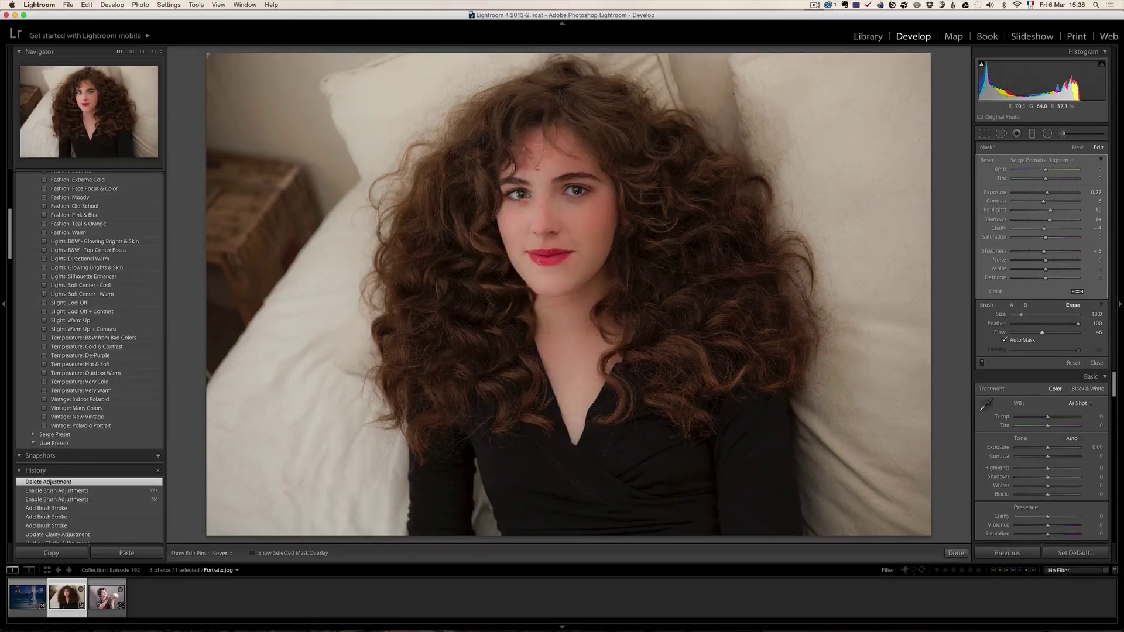
drag(732, 176, 744, 234)
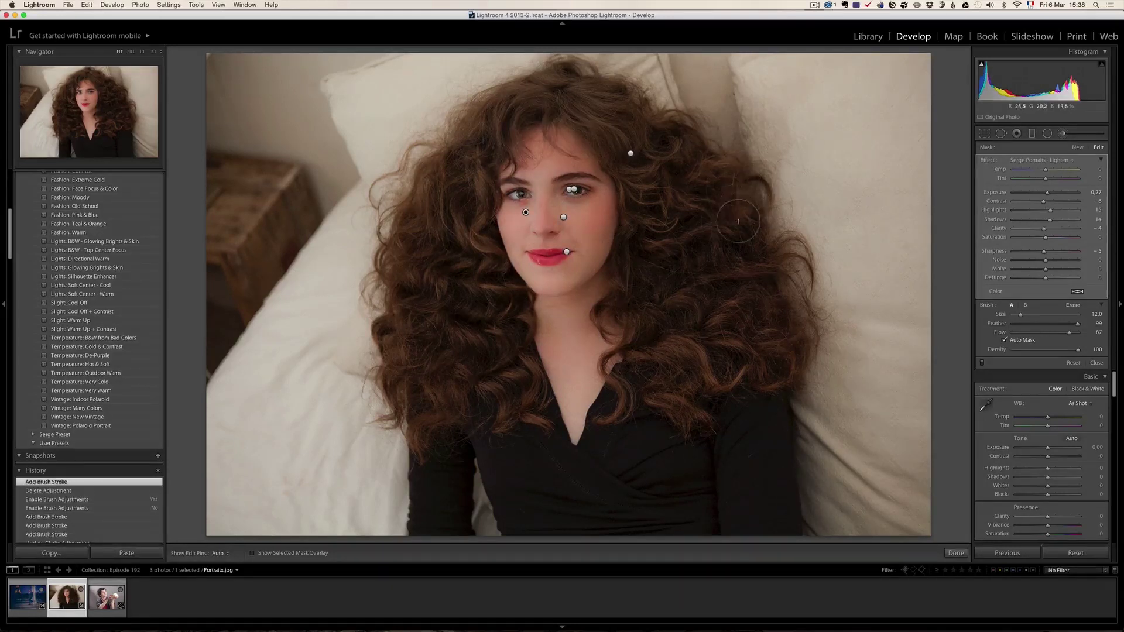
Step: Create a new brush mask with the Serge Portraits - Skin Rosy effect and paint it over both cheeks
click(1078, 147)
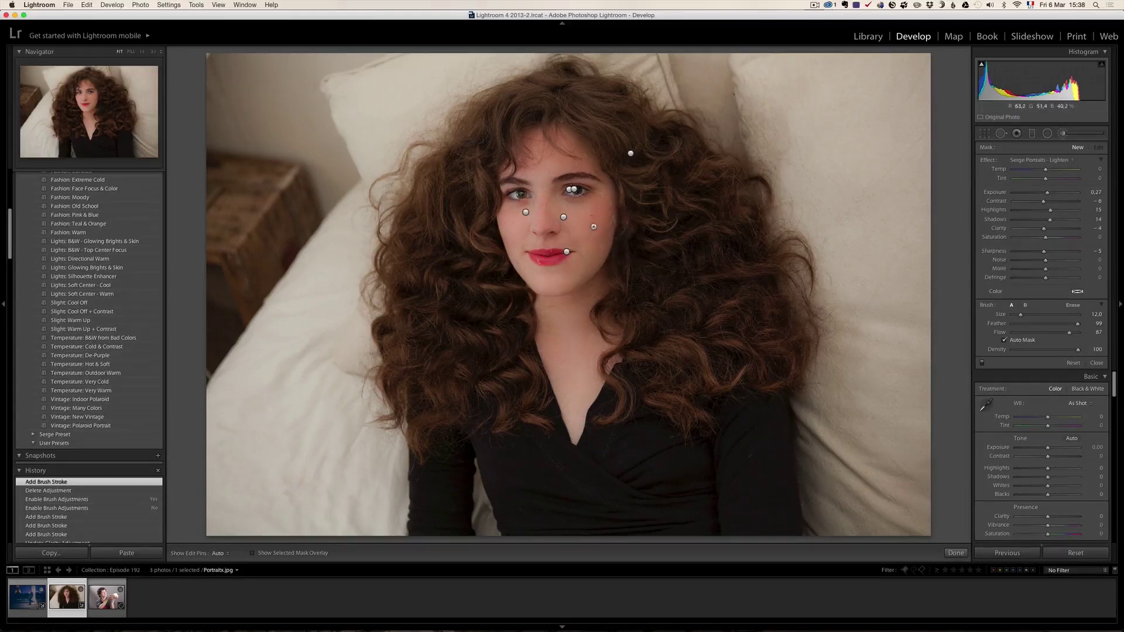
click(1059, 164)
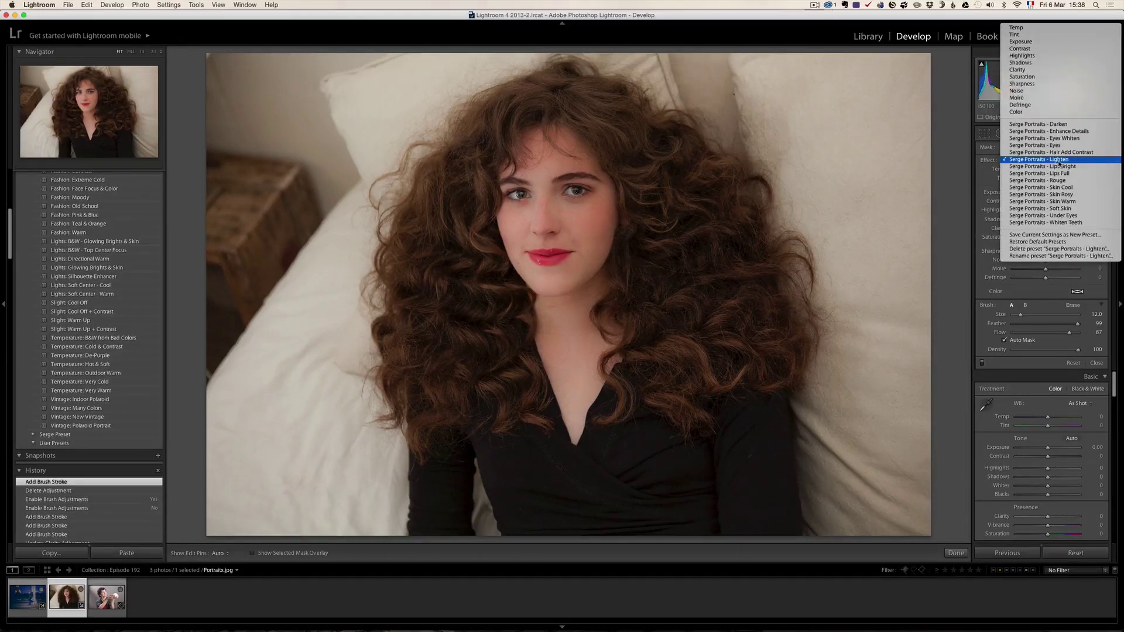
click(1080, 195)
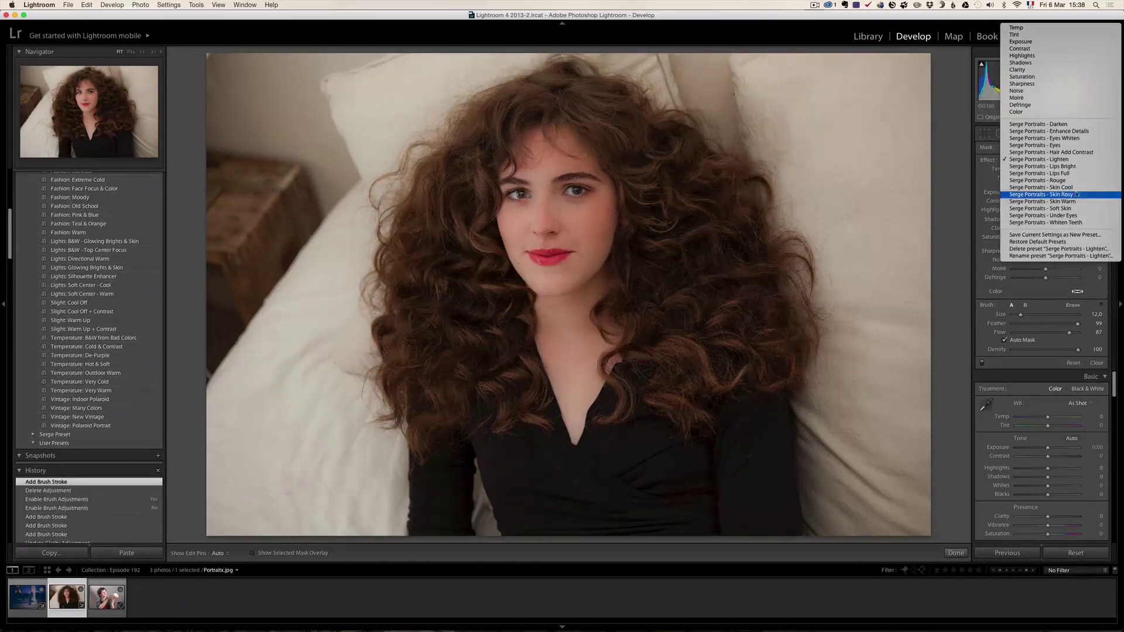
drag(596, 237, 585, 225)
mouse_move(518, 227)
mouse_down()
mouse_move(493, 225)
mouse_move(497, 235)
mouse_up()
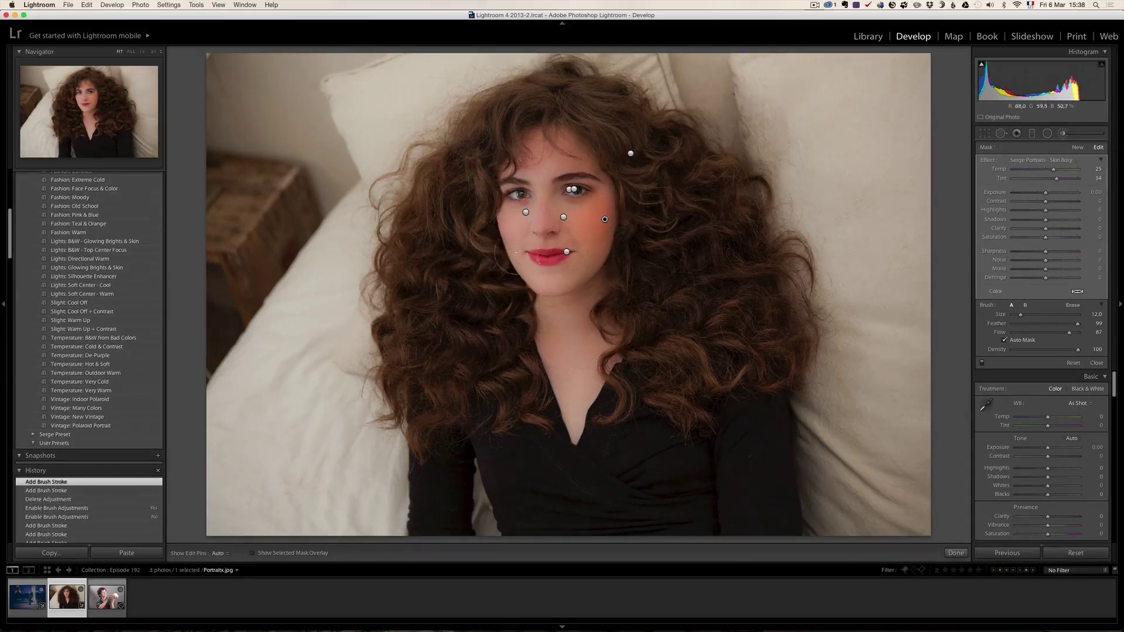
Step: Hide the edit pins and erase part of the Skin Rosy effect across the cheek below the eye with the Erase brush
key(h)
key(alt)
mouse_move(583, 213)
mouse_down()
mouse_move(615, 233)
mouse_move(631, 216)
mouse_up()
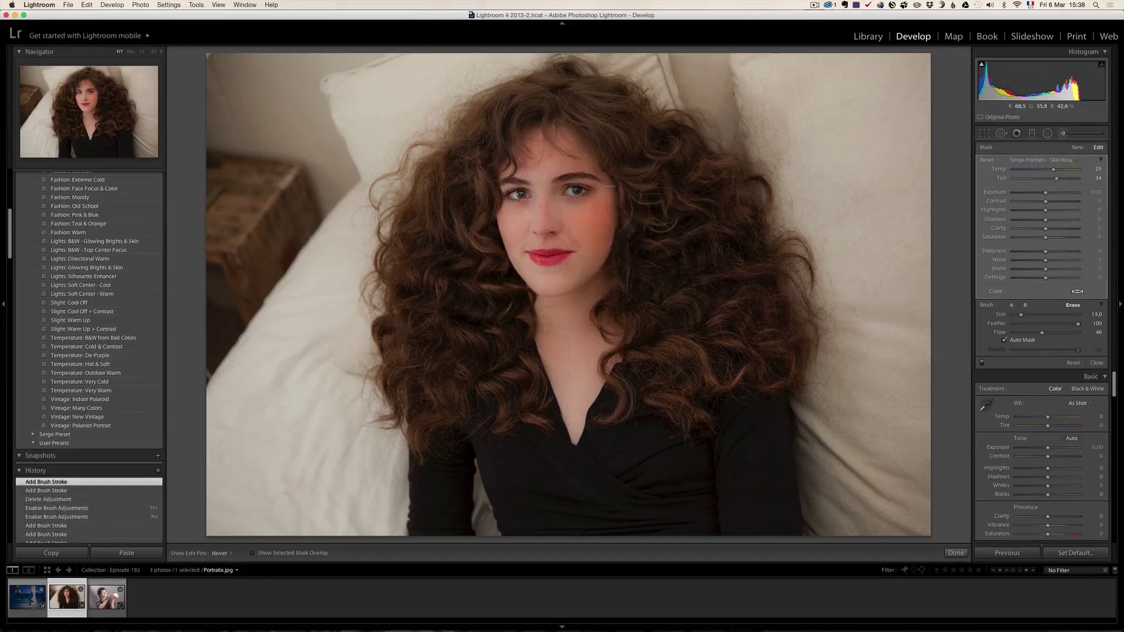
Step: Compare the portrait with the brush adjustments off and on, leave them enabled, and close the Adjustment Brush
click(982, 363)
click(982, 363)
click(982, 363)
click(982, 363)
click(982, 364)
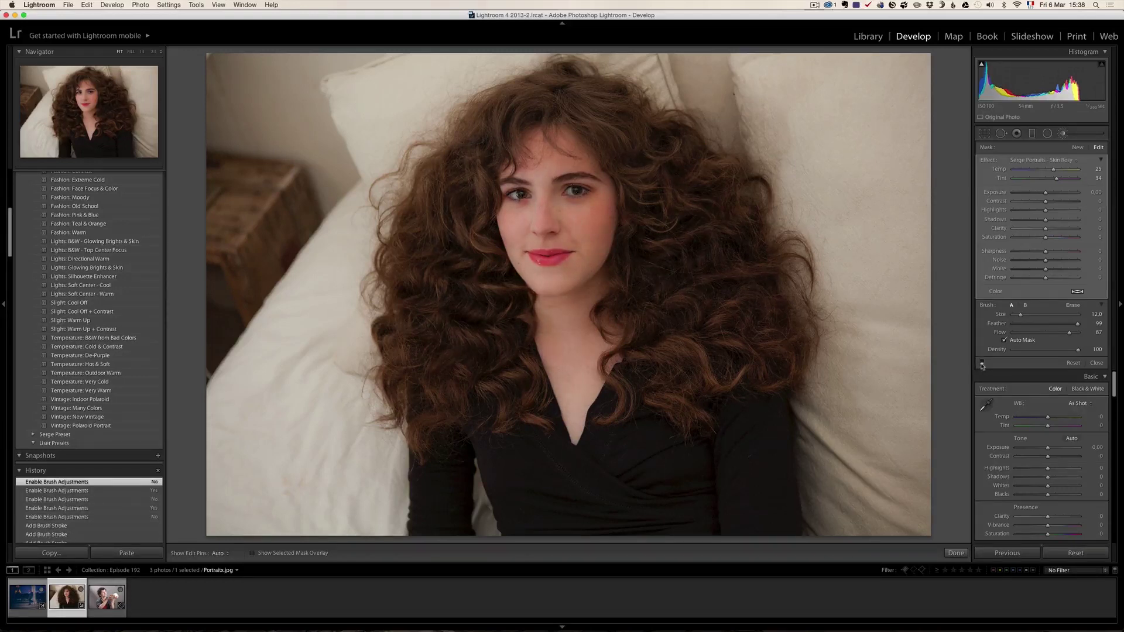
click(982, 363)
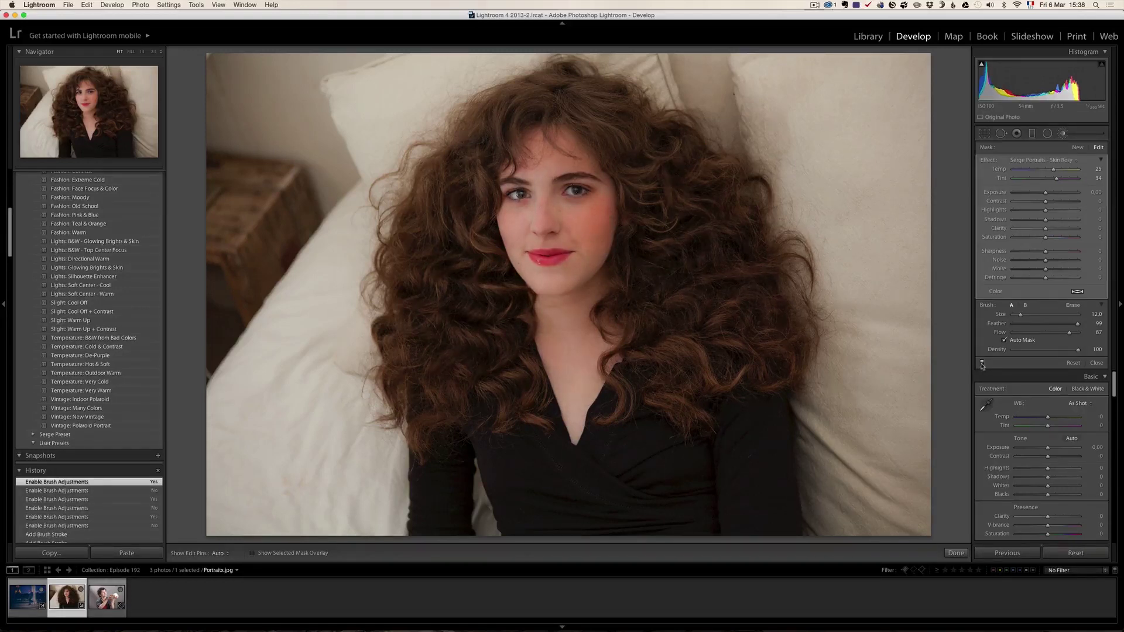
click(1097, 363)
Step: Open the whynut-5.dng photo of the young man with the yarn ball and apply the Fashion: Teal & Orange preset
click(115, 603)
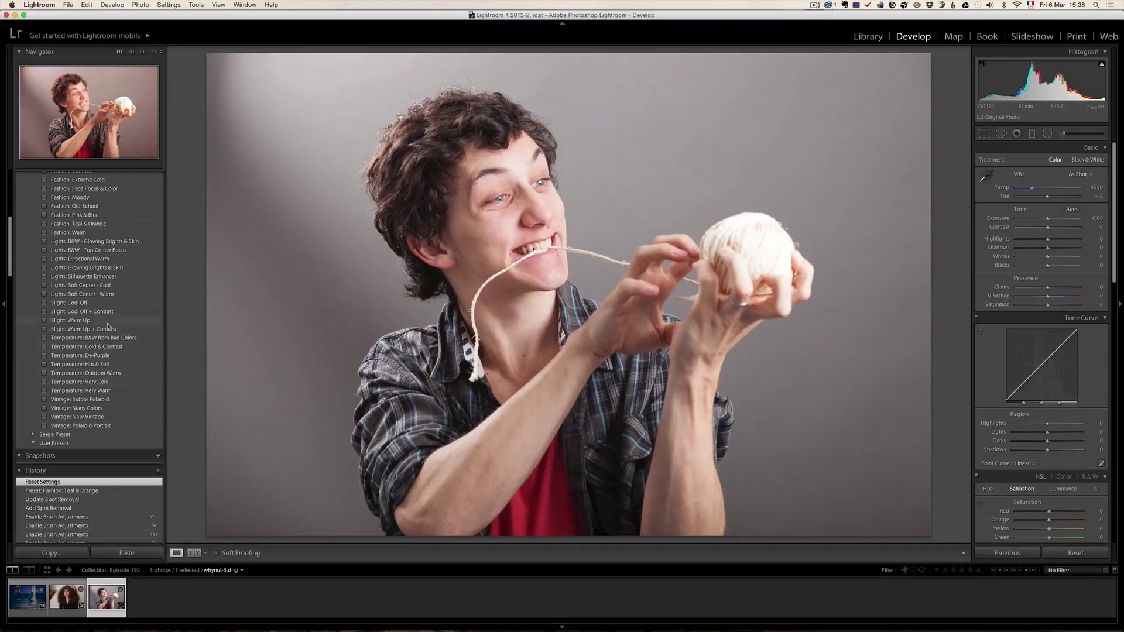
click(114, 224)
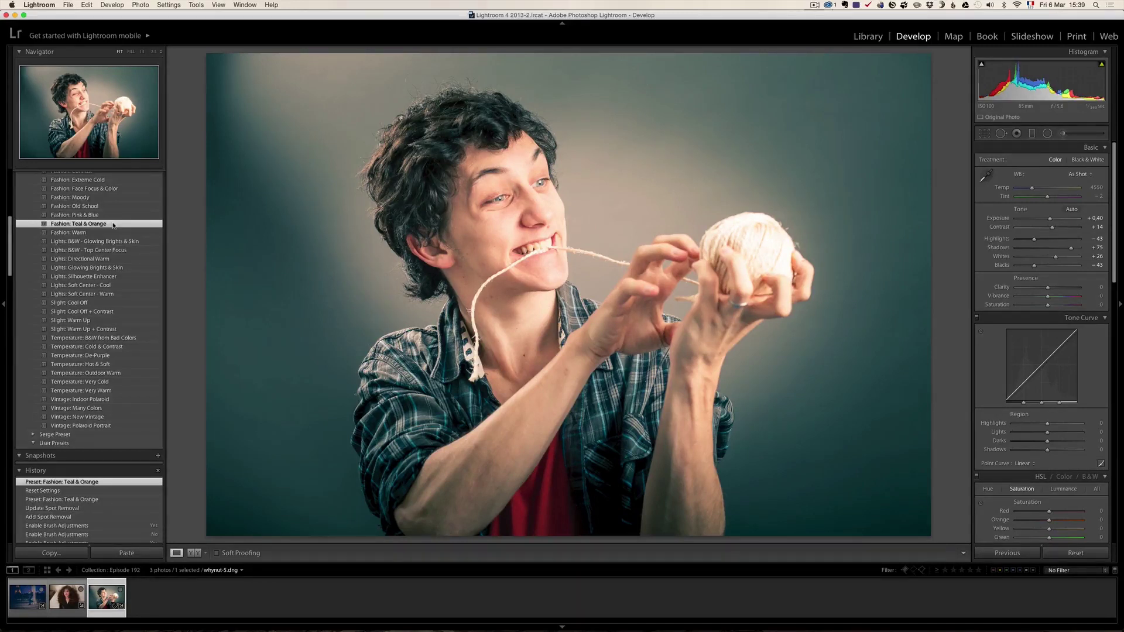
Step: Show the Lightroom presets folder in Finder, view its Local Adjustment Presets and Develop Presets folders, and return to Lightroom
click(41, 4)
click(47, 28)
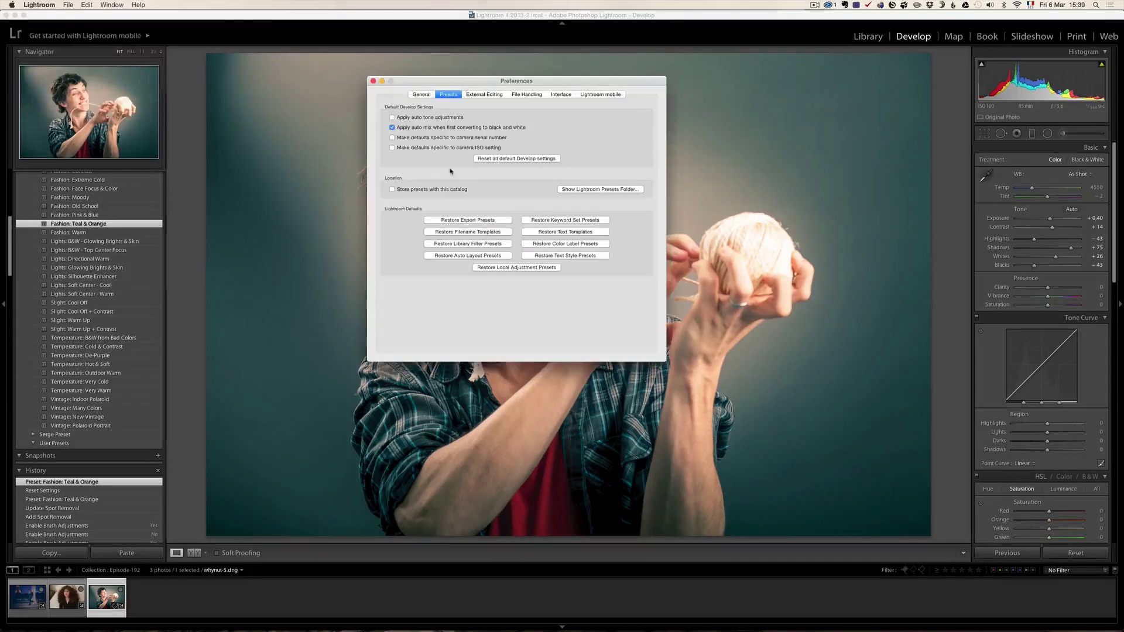
click(587, 190)
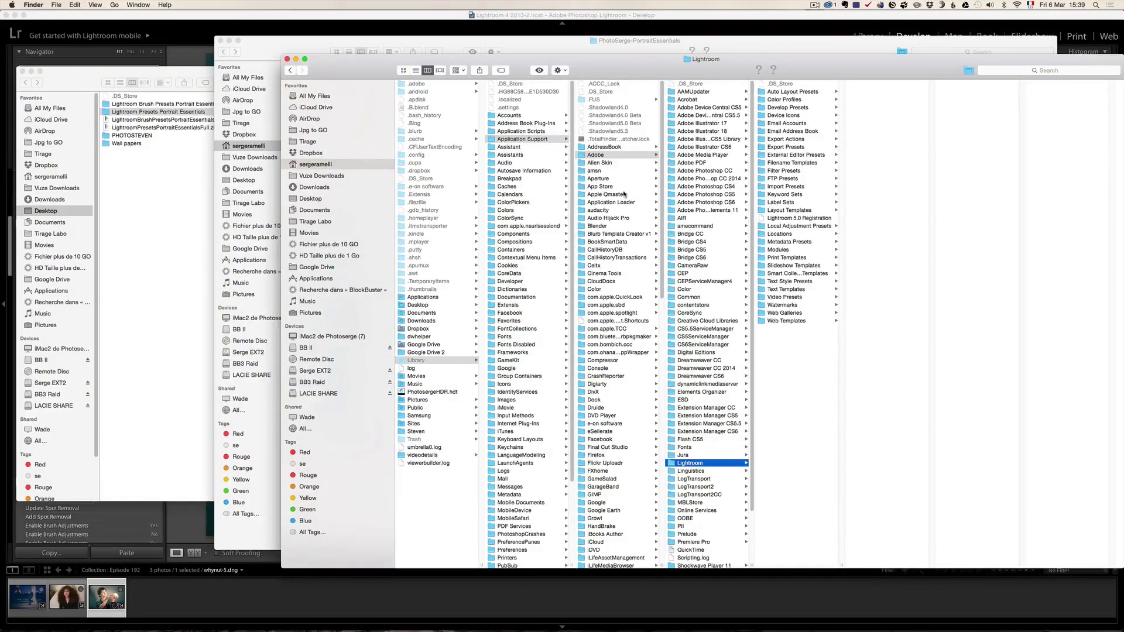
click(793, 227)
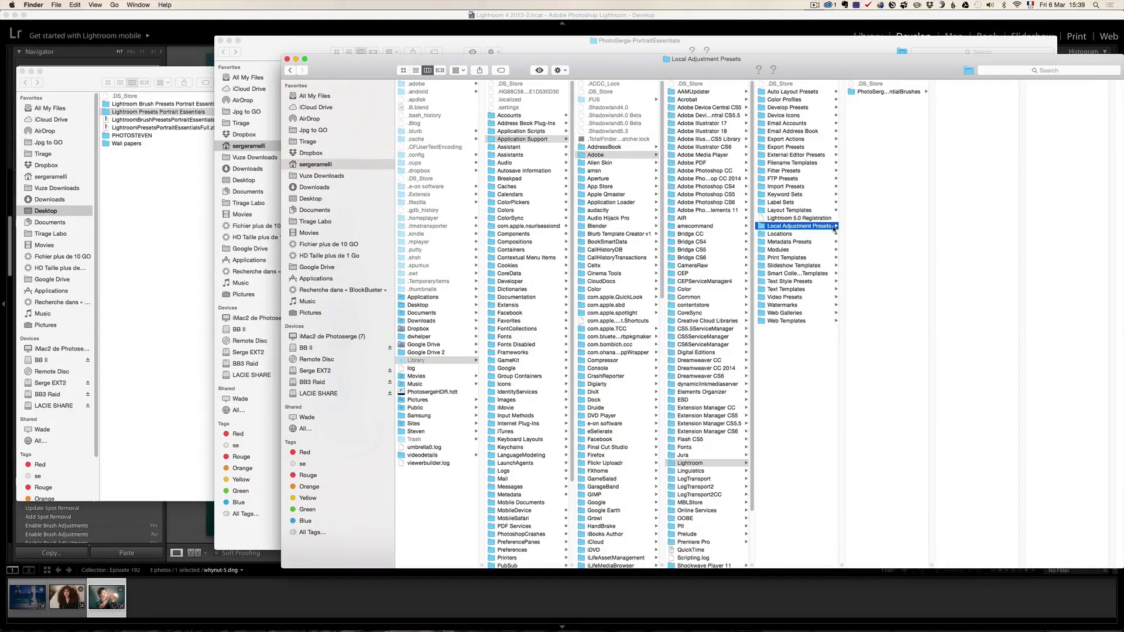
click(792, 108)
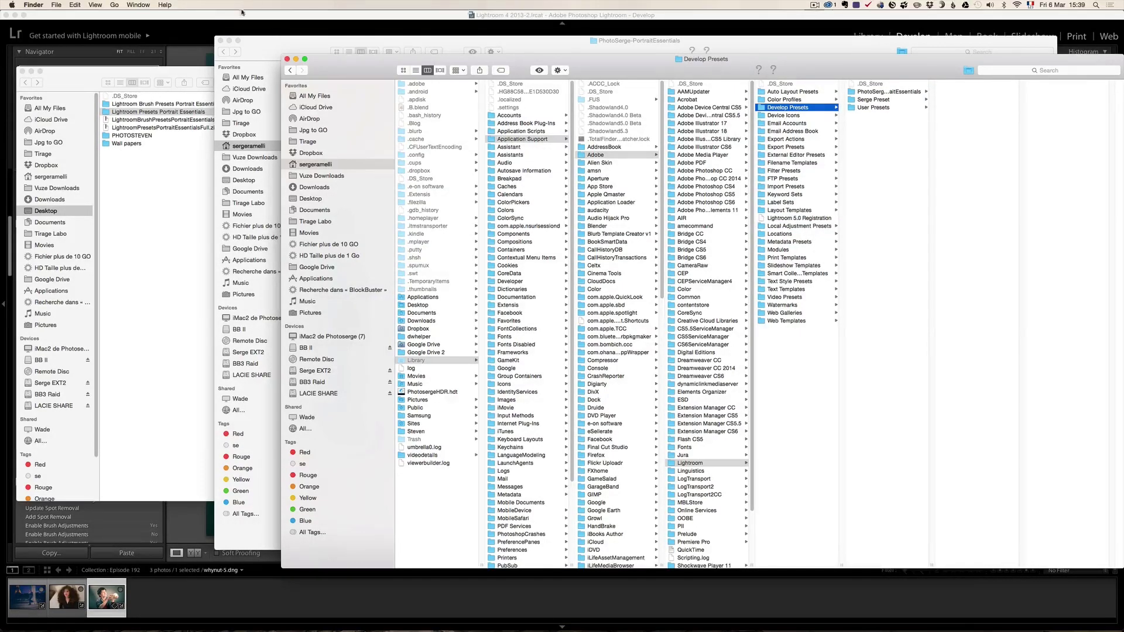
click(207, 25)
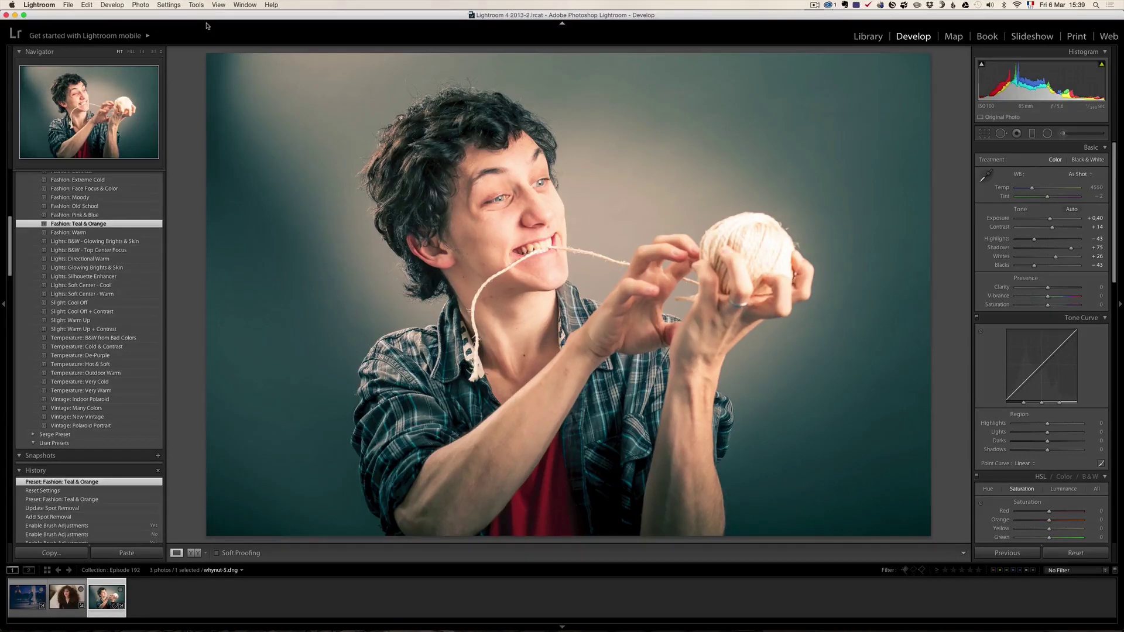